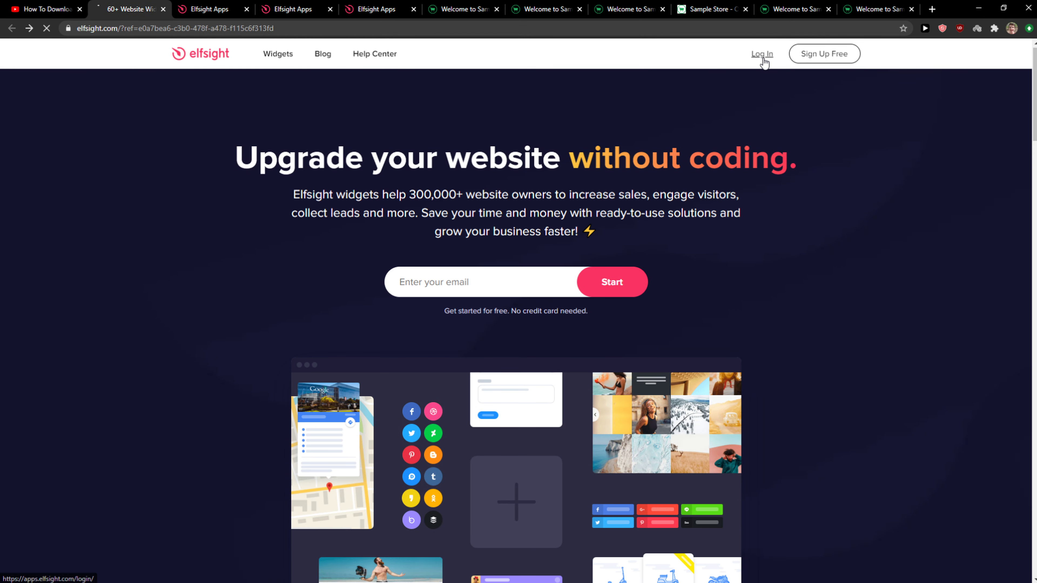
Log in to Elfsight and search its applications for "facebook reviews"
left_click(762, 56)
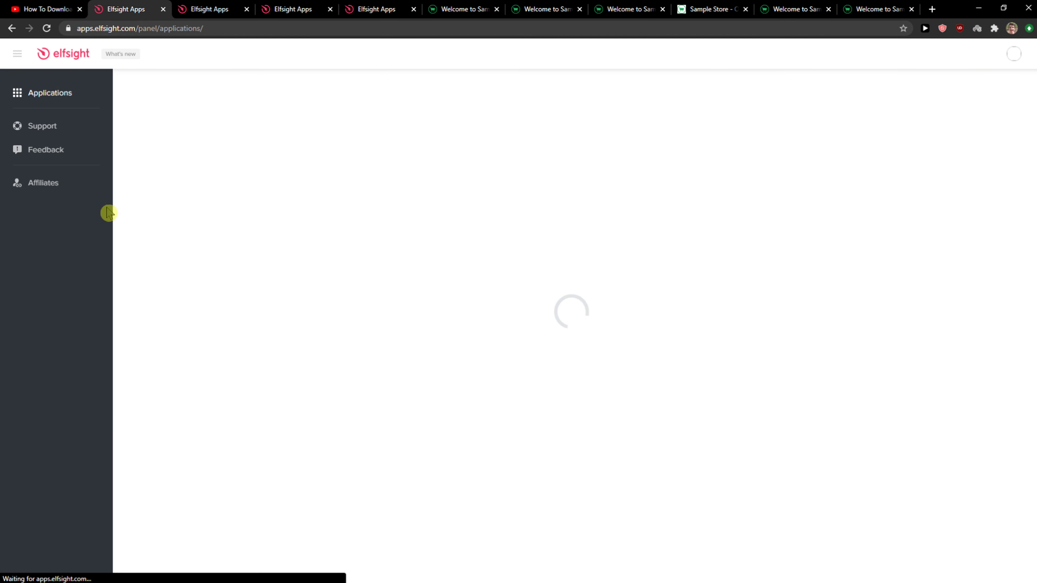
scroll(690, 388, "down", 2)
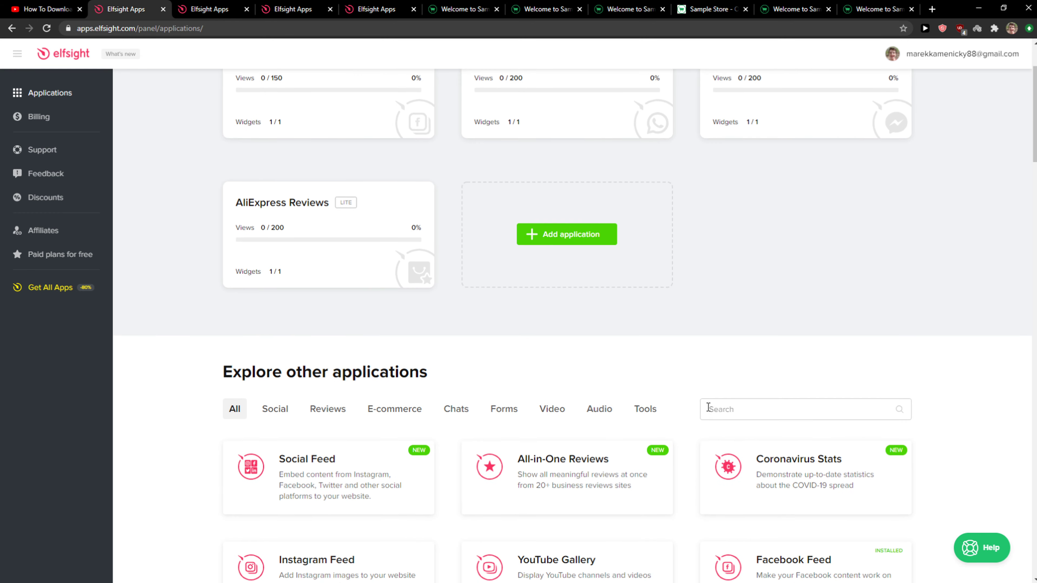
left_click(714, 403)
type("facebook reviews")
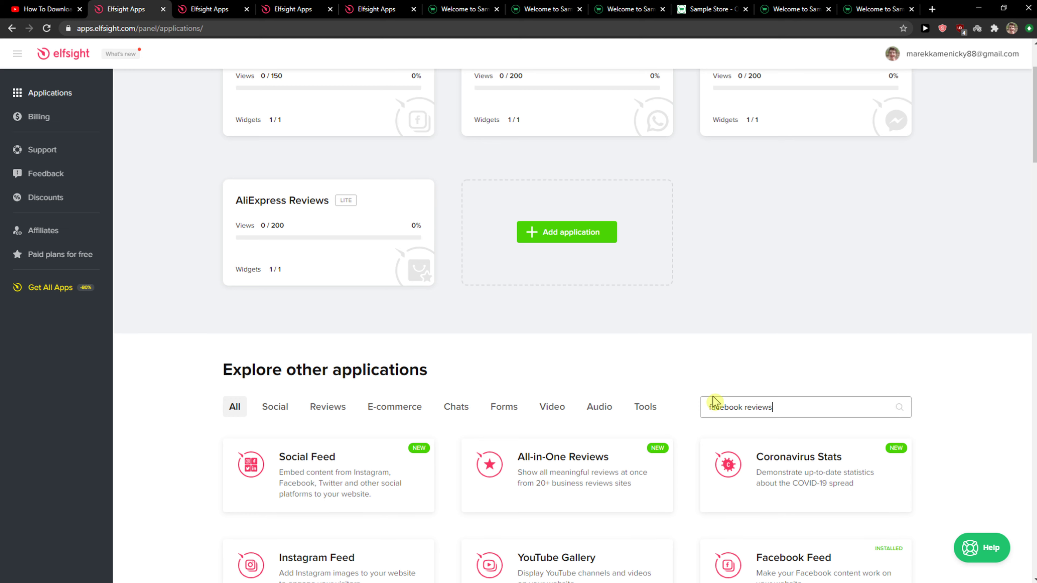
Start creating a new Facebook Reviews widget
scroll(659, 377, "down", 3)
mouse_move(345, 359)
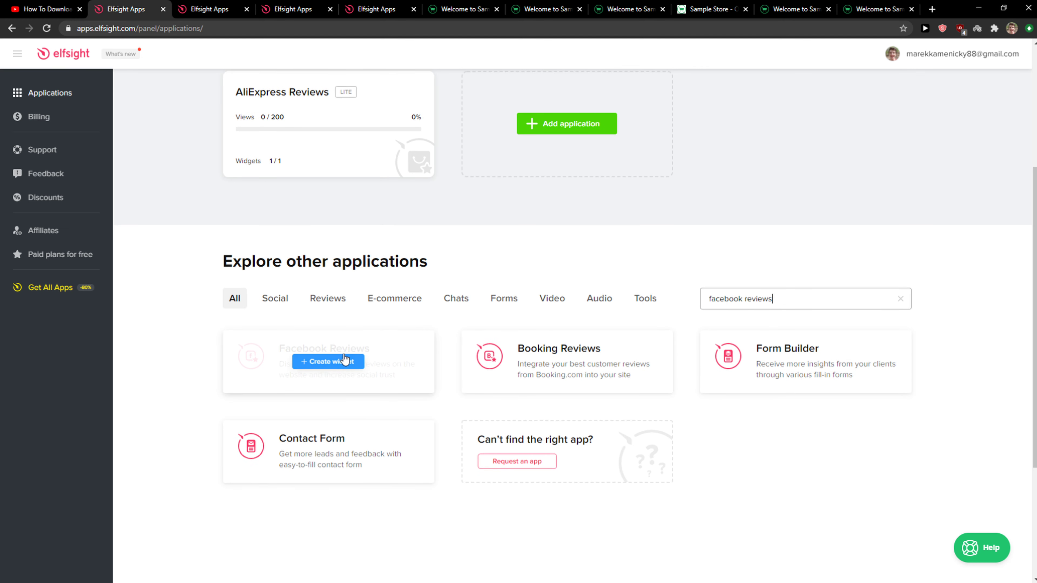
left_click(333, 365)
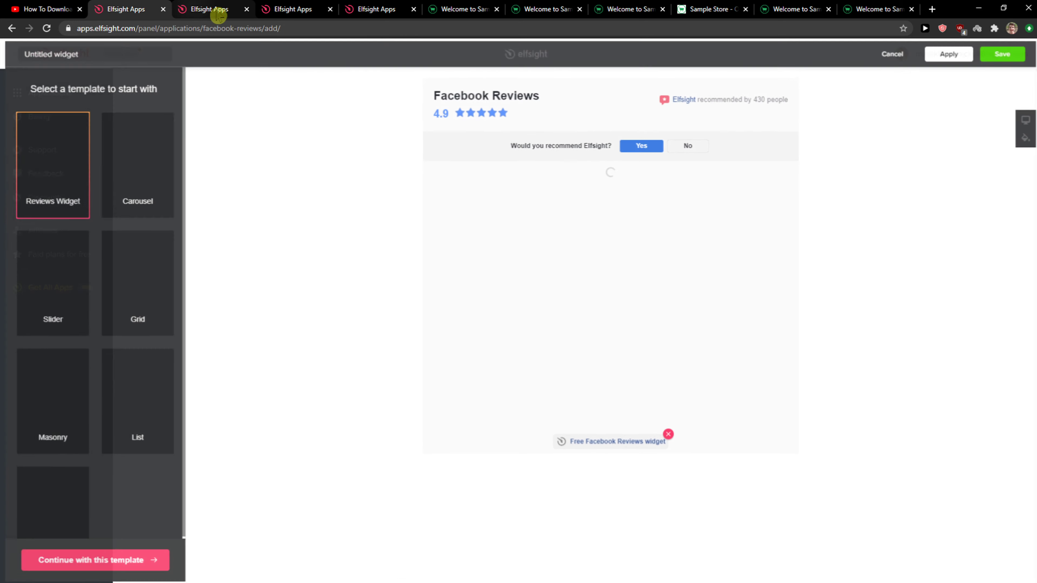
Close the surplus Elfsight browser tabs and return to the Facebook Reviews template selection
left_click(244, 13)
left_click(246, 10)
left_click(246, 9)
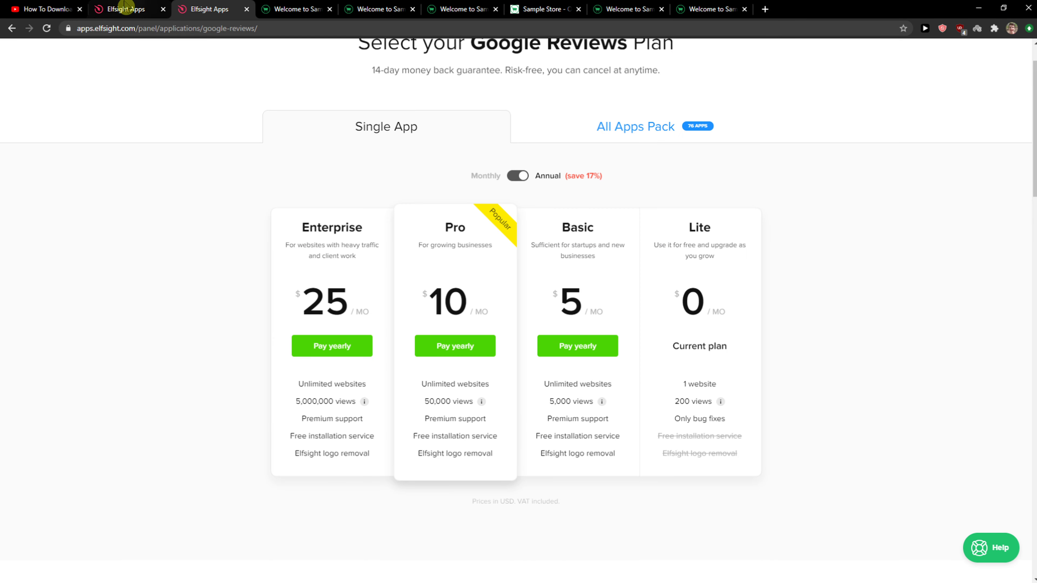
left_click(122, 7)
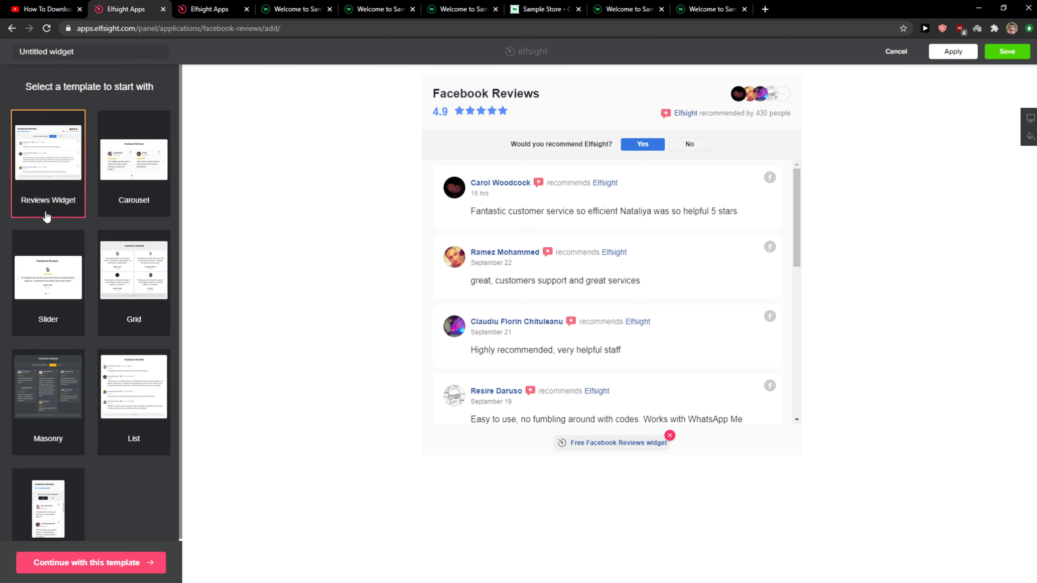
Preview the Carousel, Slider and Grid templates, and continue with the Reviews Widget template
left_click(122, 211)
left_click(46, 304)
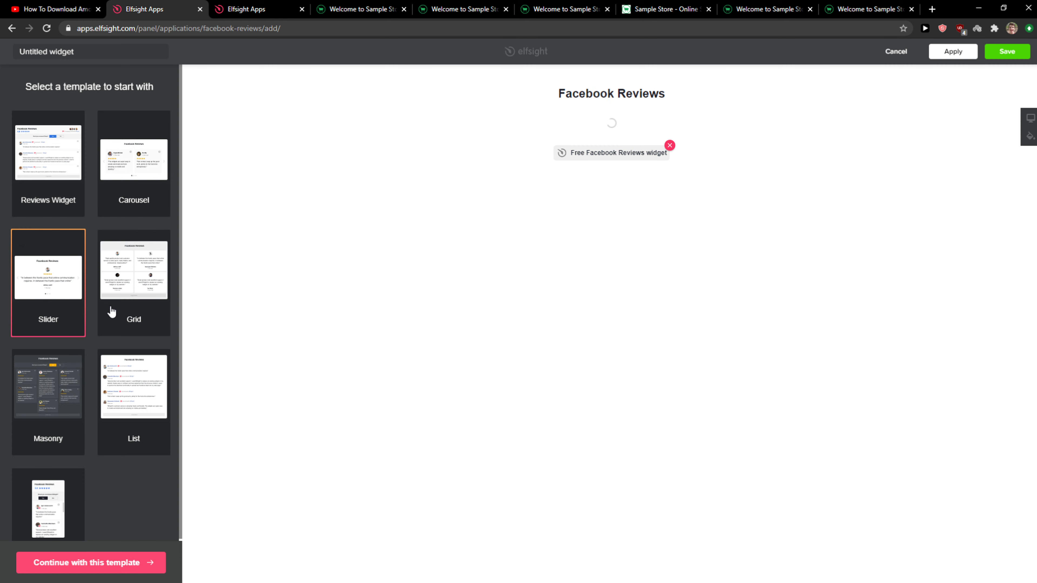
left_click(119, 317)
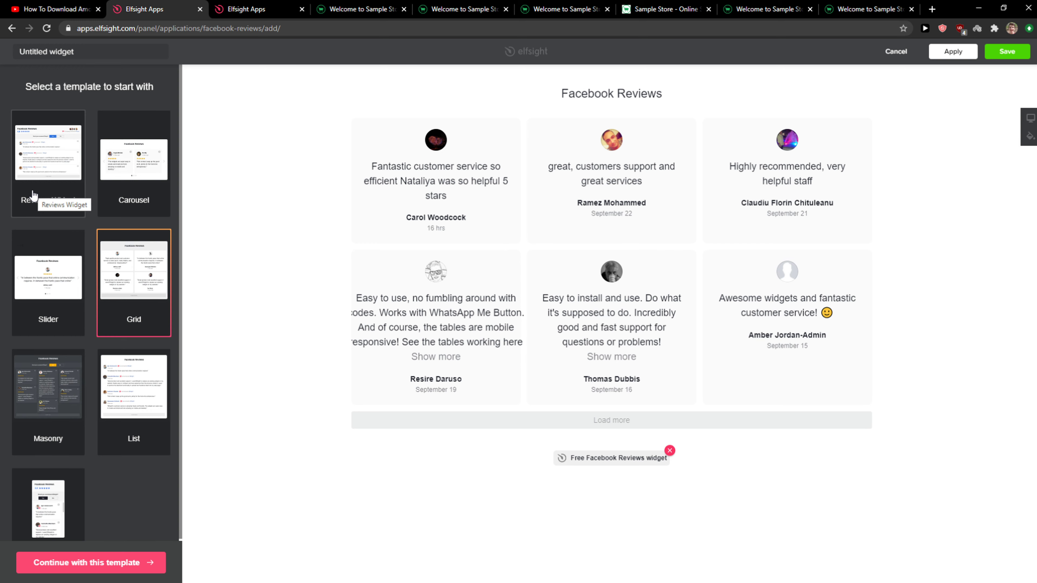
left_click(33, 195)
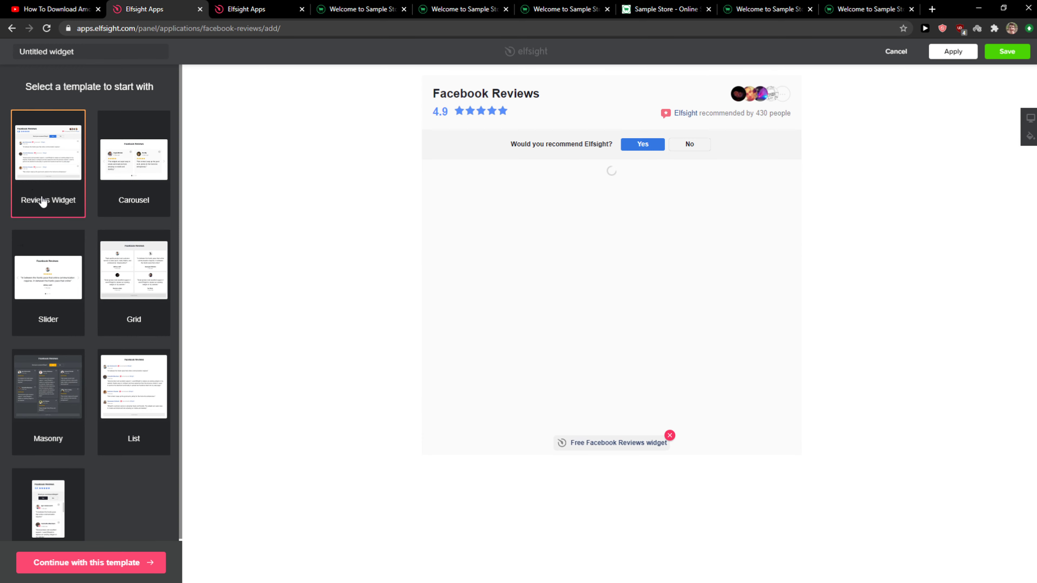
left_click(100, 563)
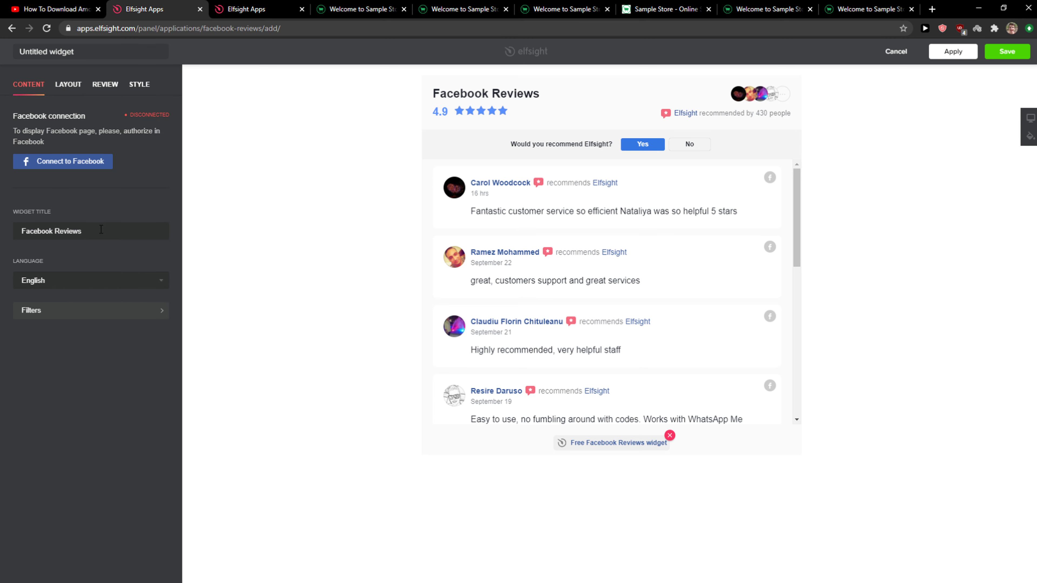
Look through the widget's Layout, Review, Style and Content settings, and save the widget
left_click(62, 86)
left_click(105, 86)
left_click(139, 86)
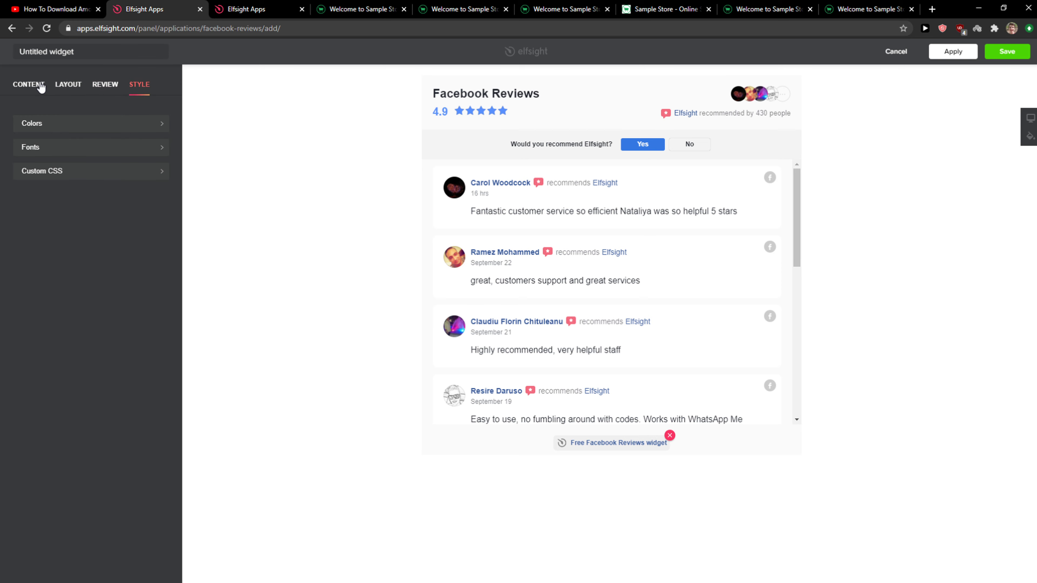
left_click(40, 86)
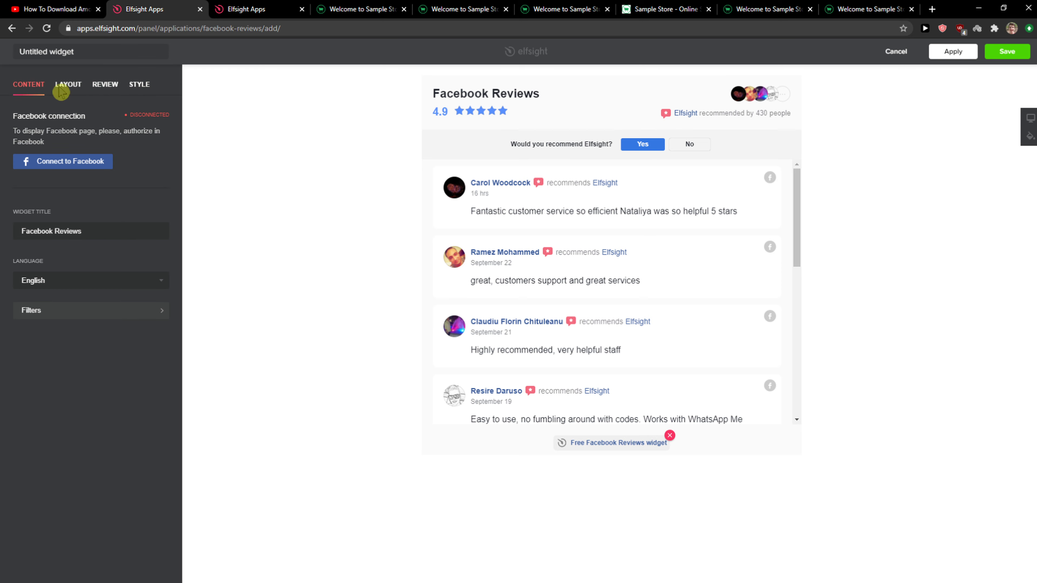
left_click(1016, 58)
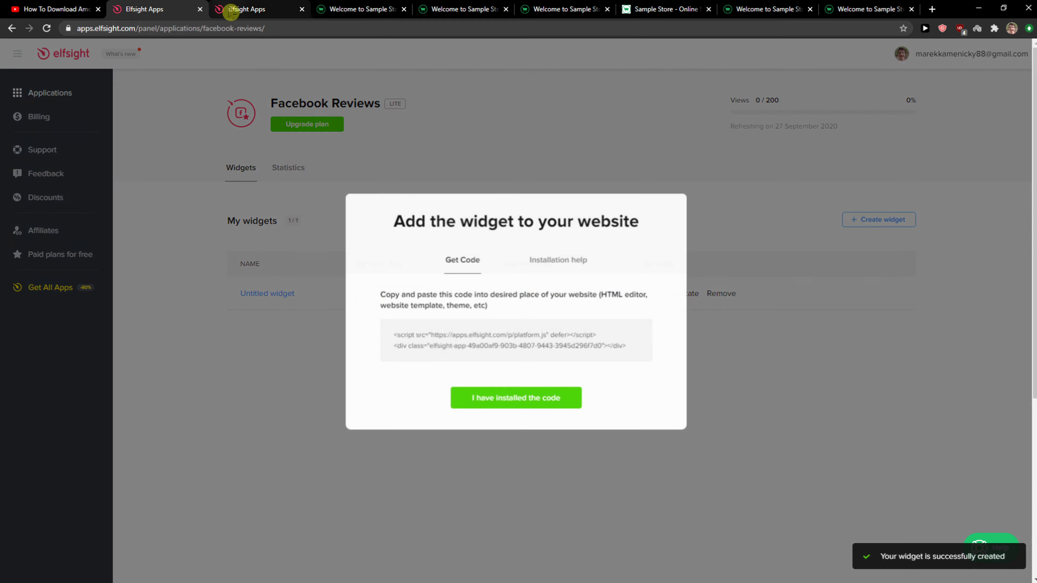
Check the Google Reviews pricing plans, and select the Facebook Reviews widget's installation code
left_click(245, 9)
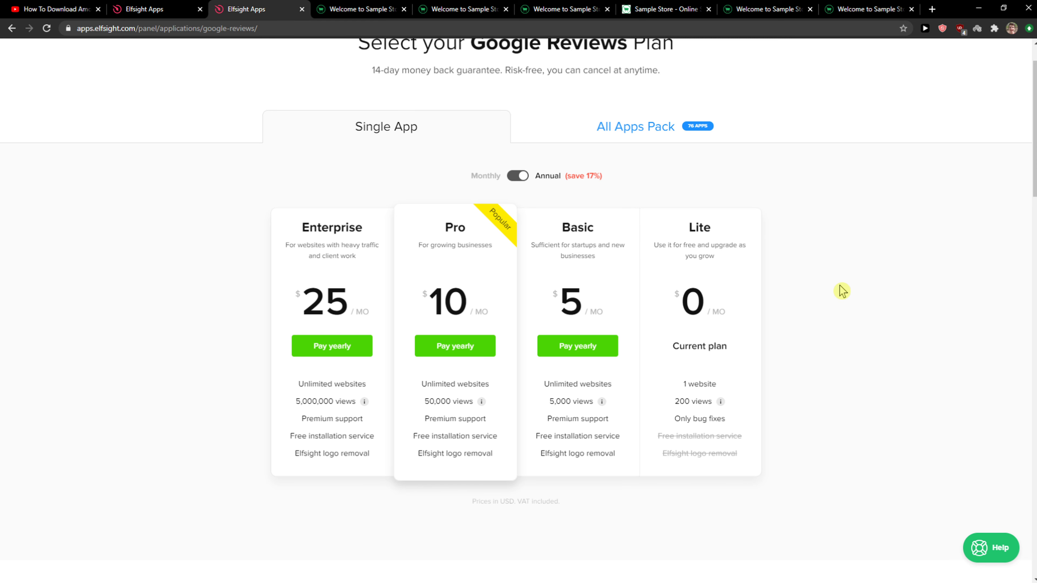
left_click(134, 8)
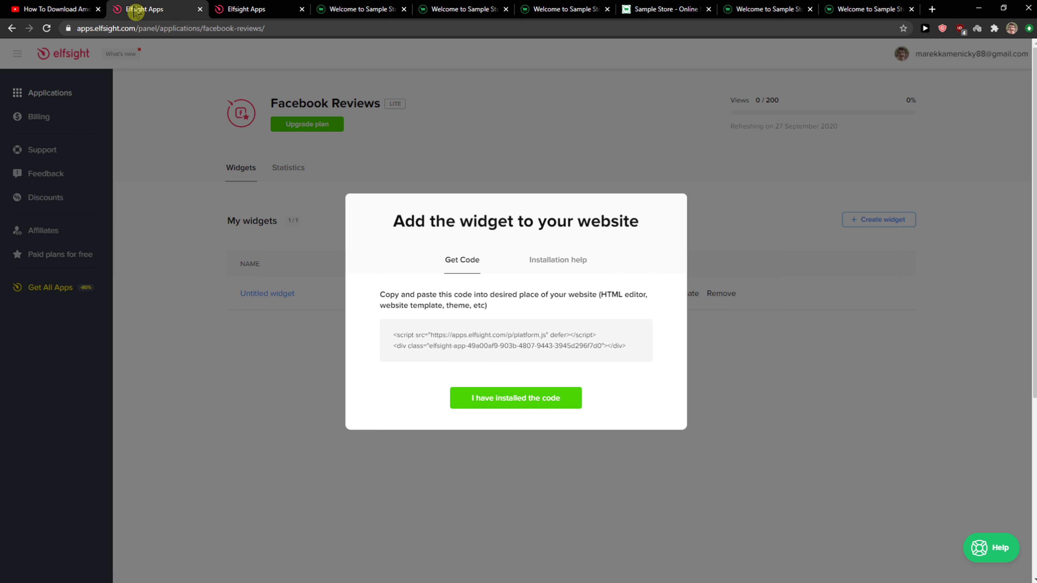
left_click(446, 340)
Switch to the 3dcart store admin with the Header and Footer settings
left_click(257, 9)
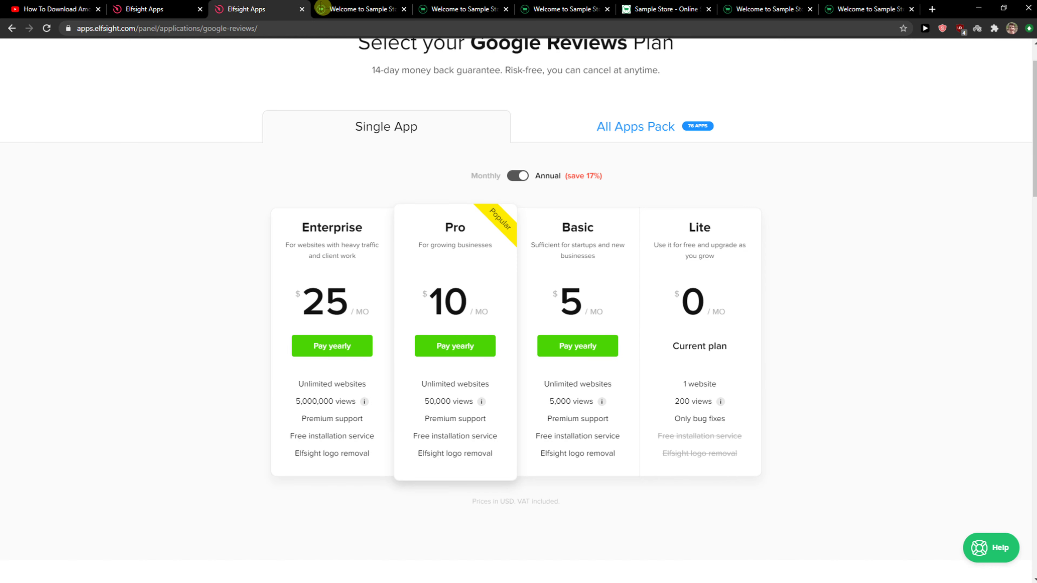
left_click(370, 15)
left_click(544, 151)
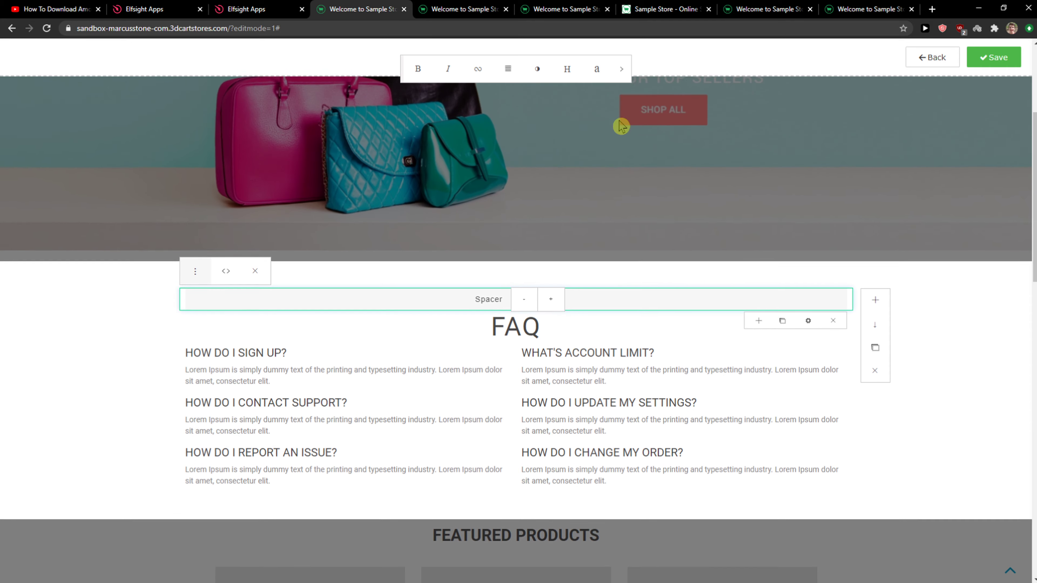
left_click(449, 8)
left_click(579, 7)
left_click(638, 8)
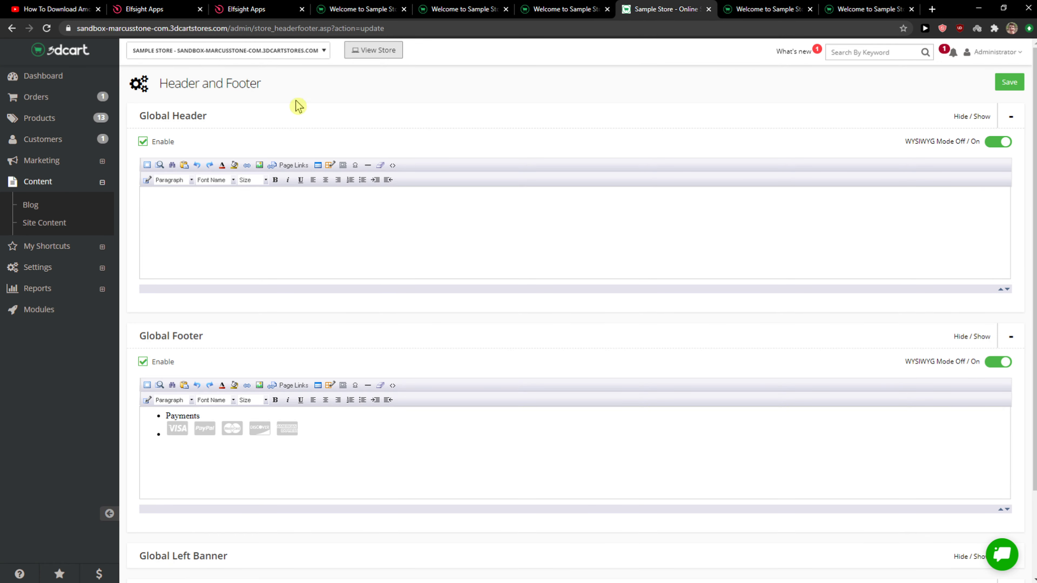
View the storefront and open its home page for editing through the 3dcart Tools
left_click(358, 51)
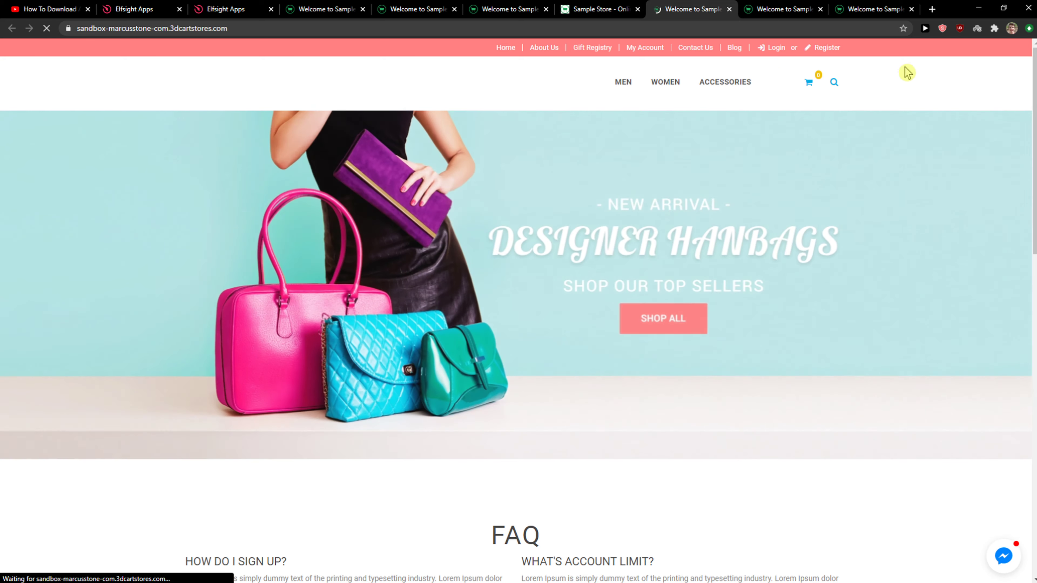
left_click(1014, 61)
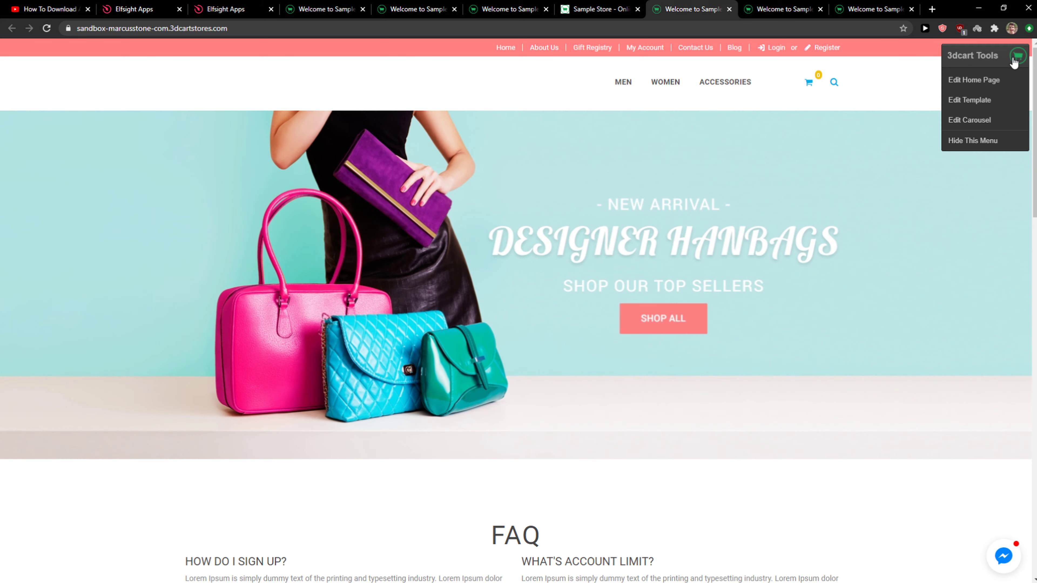
left_click(991, 84)
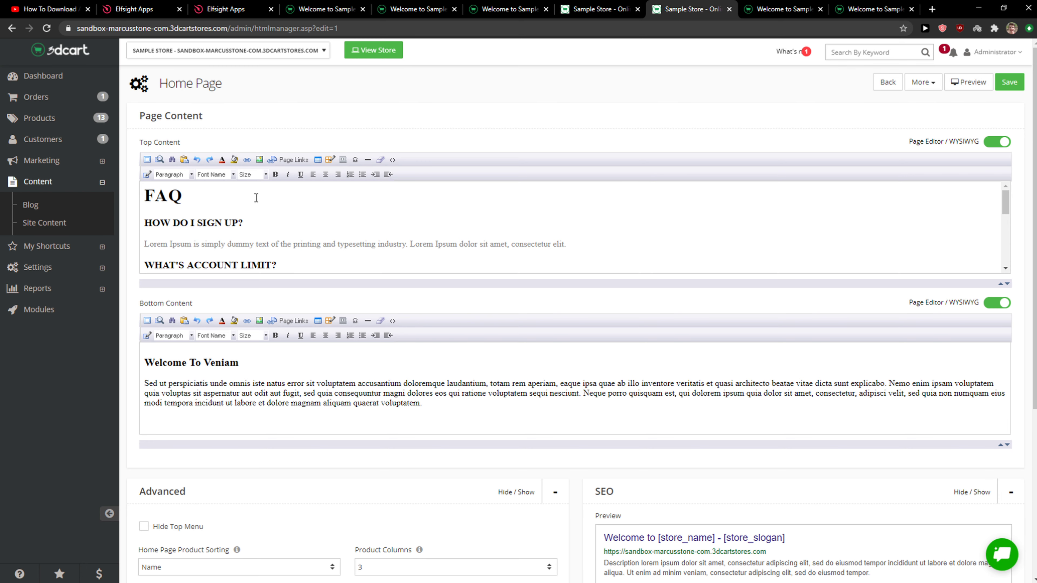
Go to the store's Site Content and open the Home Page for editing
scroll(170, 233, "down", 1)
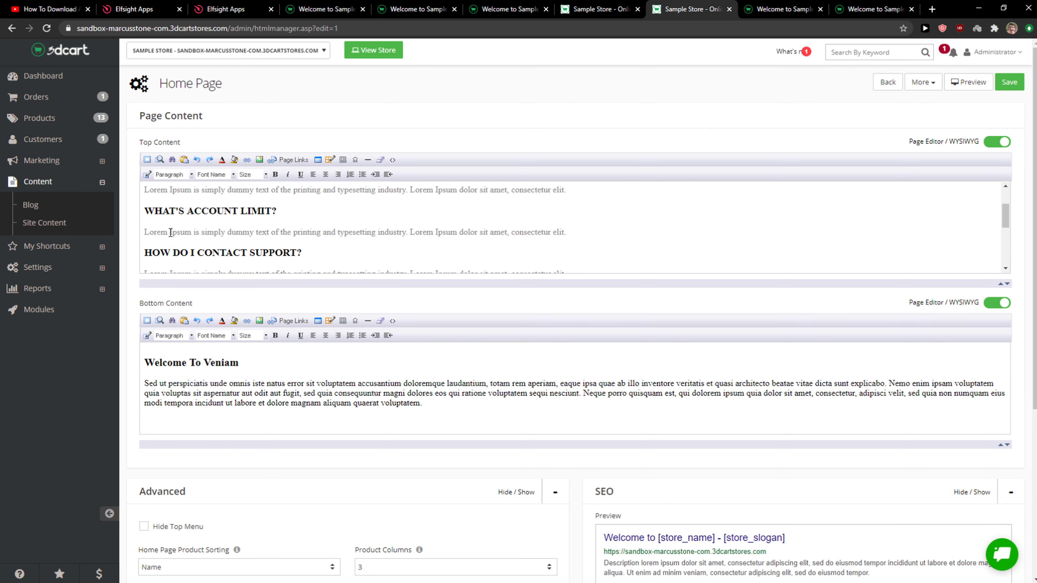
left_click(92, 229)
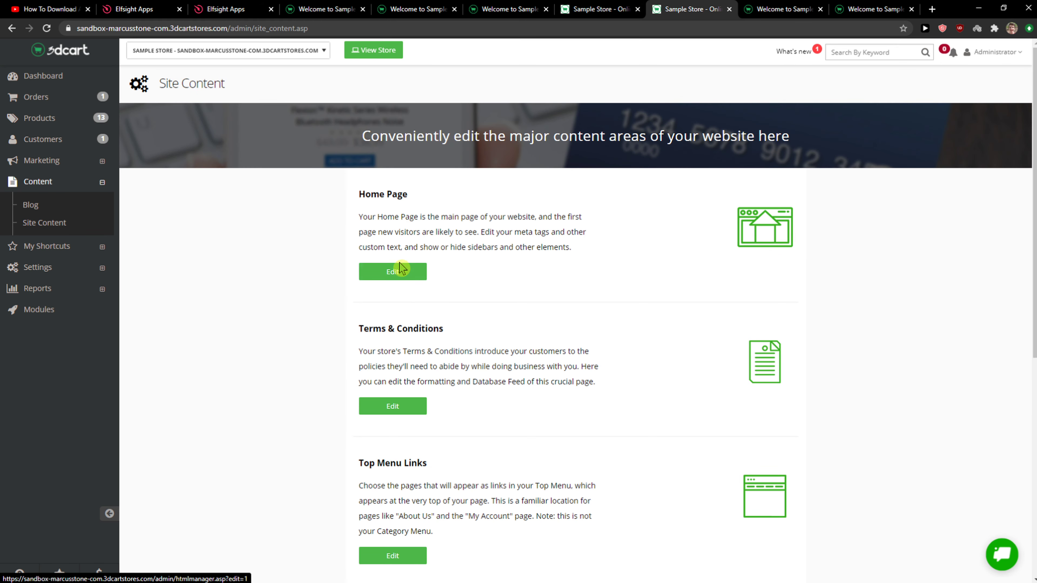
left_click(394, 271)
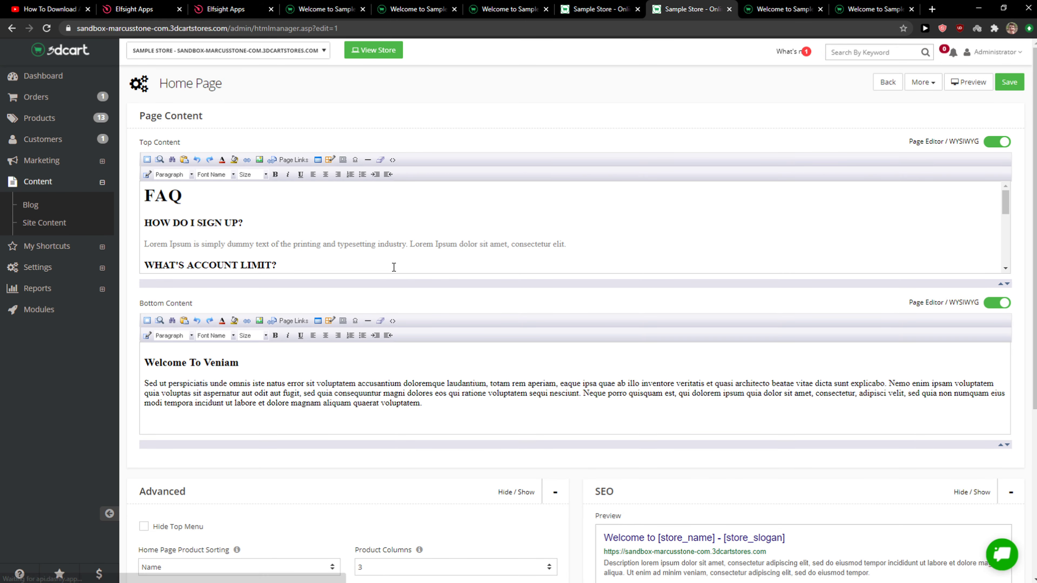
Look through the Home Page content, Advanced and SEO settings, and toggle the Top Content page editor off and on
scroll(410, 271, "down", 2)
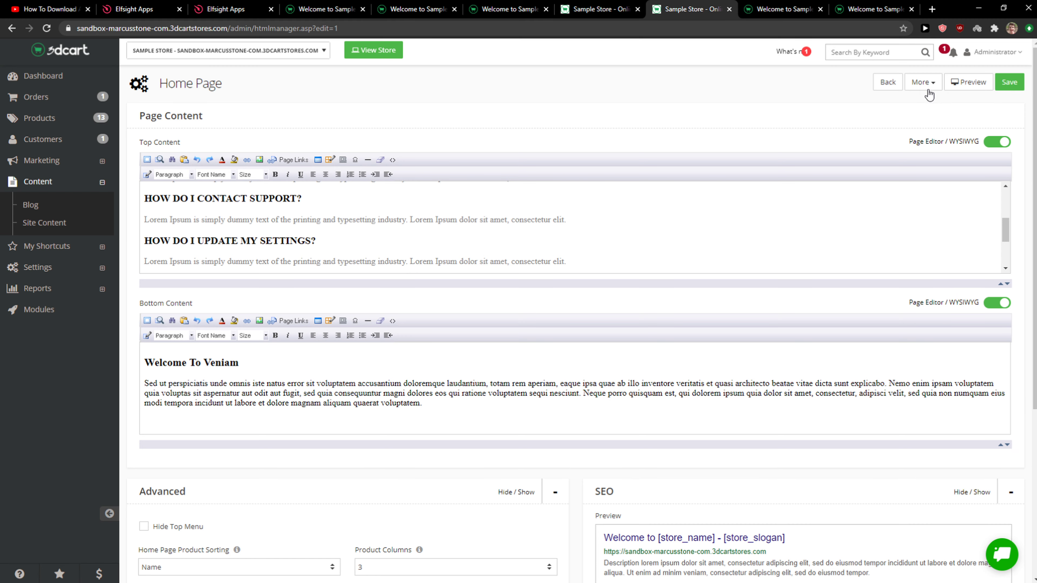
scroll(990, 229, "down", 3)
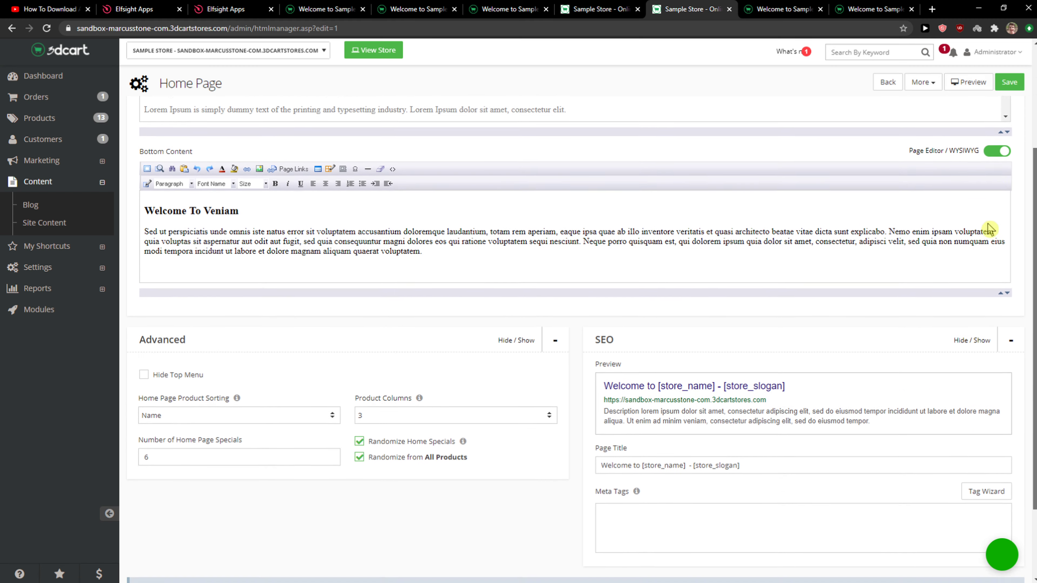
scroll(921, 282, "down", 2)
scroll(900, 394, "up", 5)
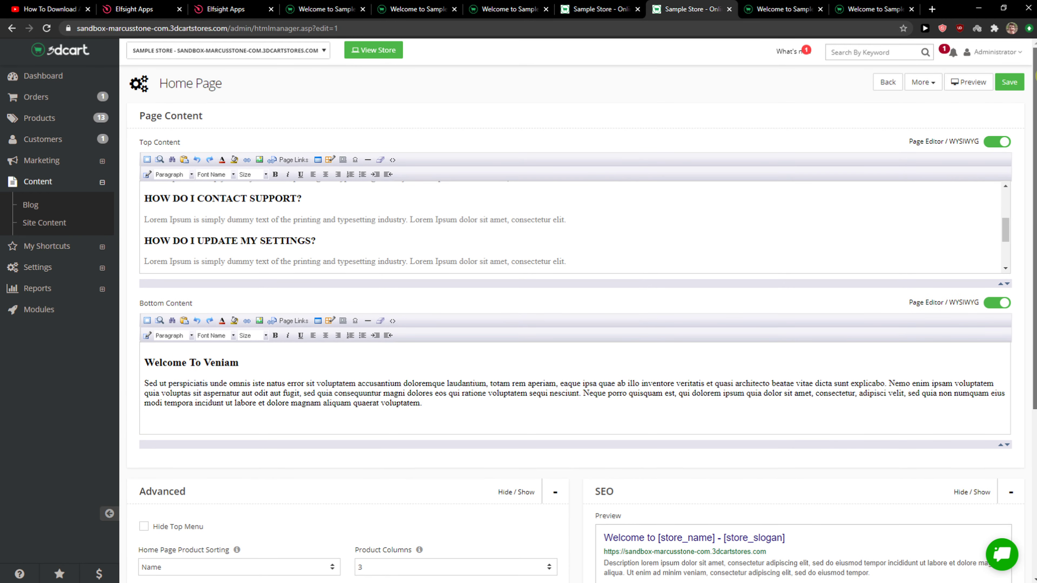
left_click(996, 141)
left_click(996, 141)
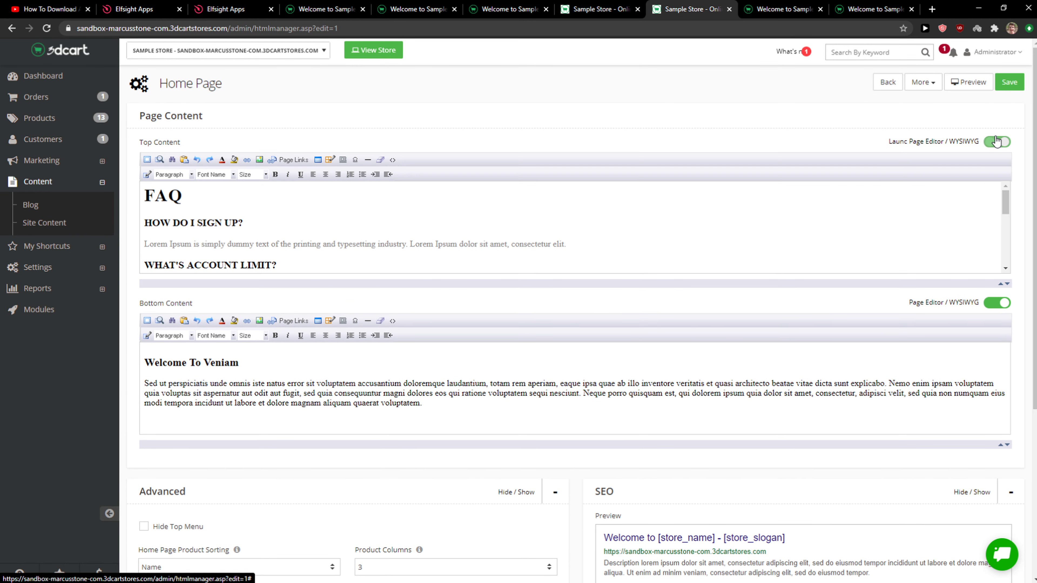
Preview the home page down to the FAQ section and open its 3dcart Tools options
left_click(963, 84)
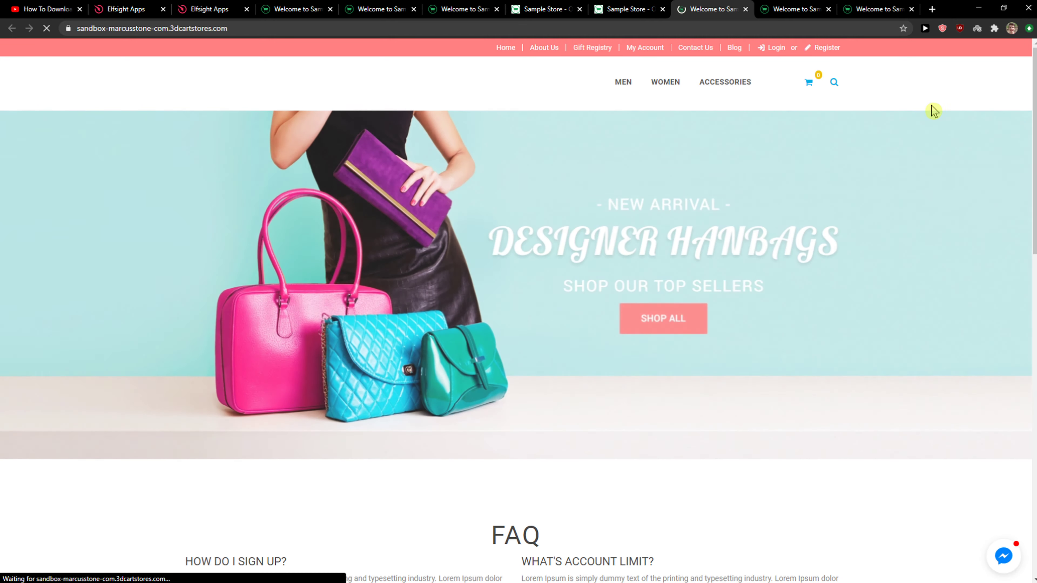
scroll(975, 247, "down", 5)
left_click(1018, 56)
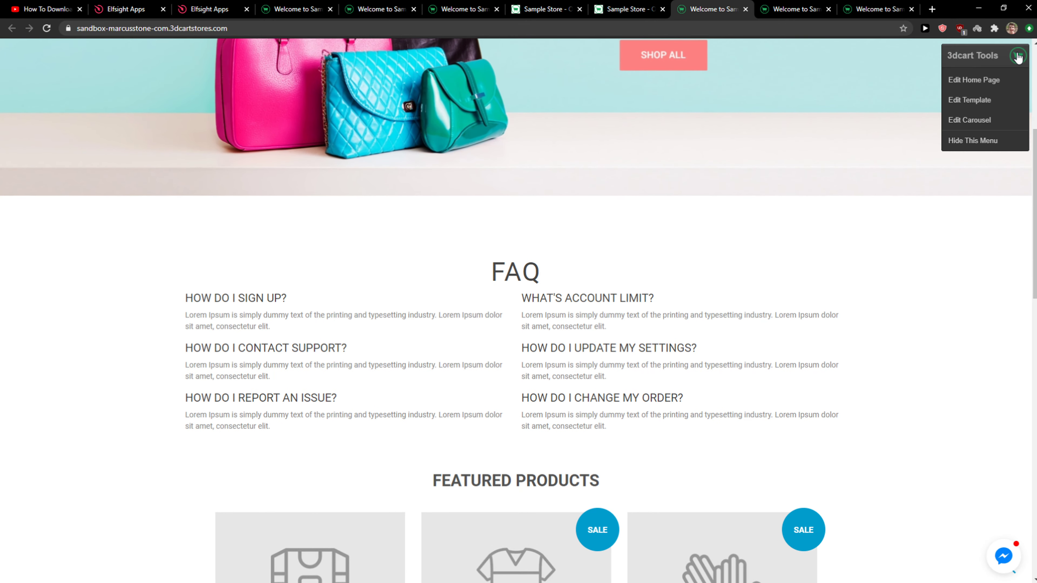
Switch to the home page's visual editor and add a new block between the spacer and the FAQ heading
left_click(534, 9)
left_click(637, 9)
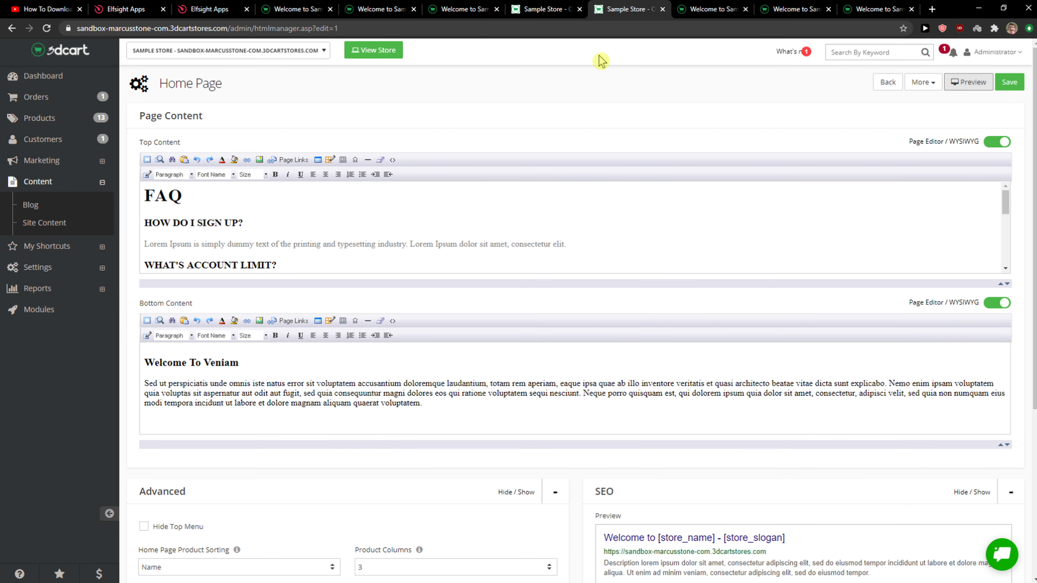
left_click(460, 8)
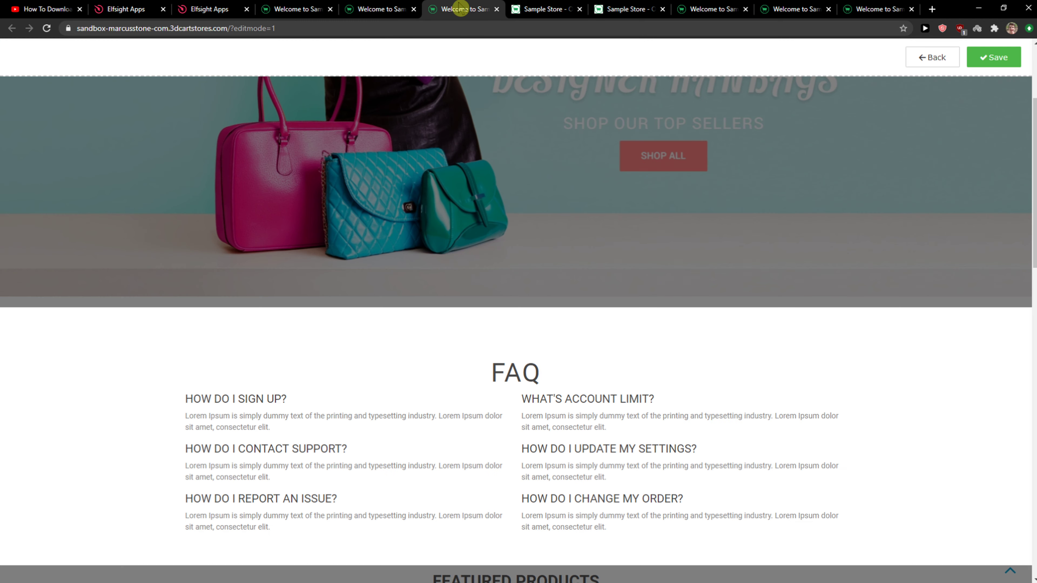
left_click(646, 363)
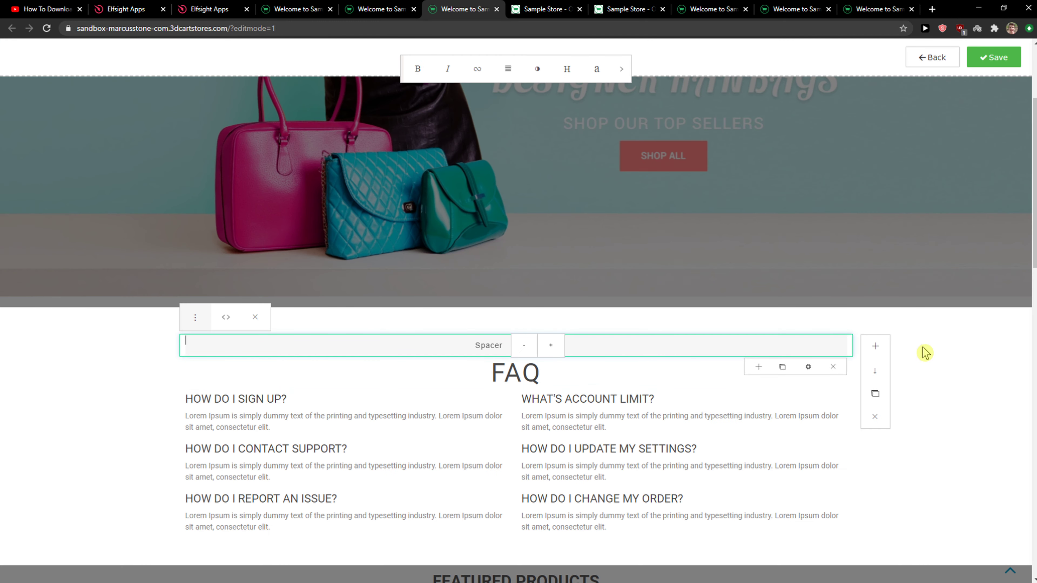
left_click(875, 346)
left_click(745, 468)
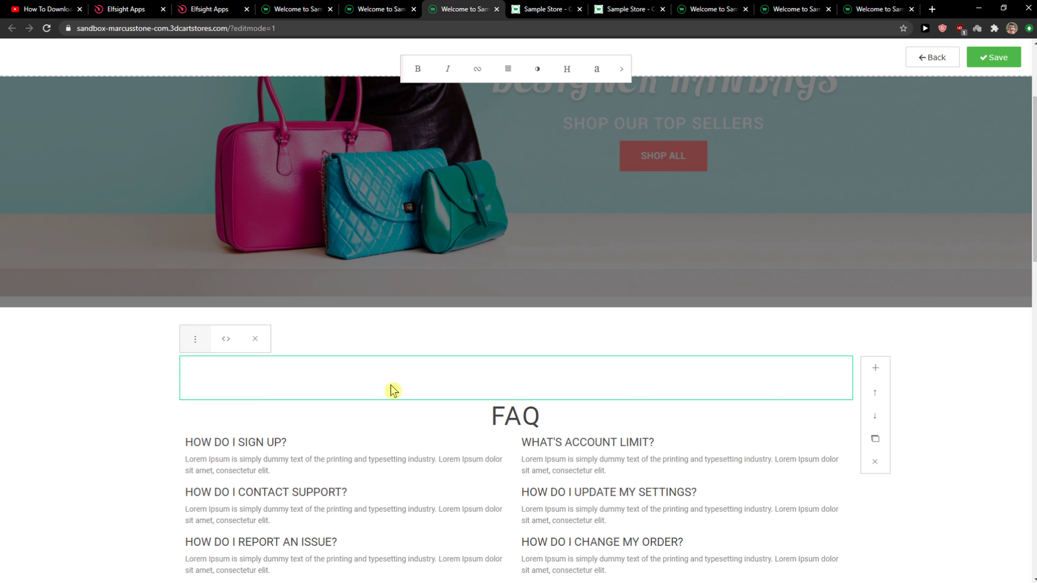
Replace the HTML of the new block above the FAQ heading with the copied Elfsight widget embed code
left_click(226, 339)
key("ctrl+a")
key("ctrl+v")
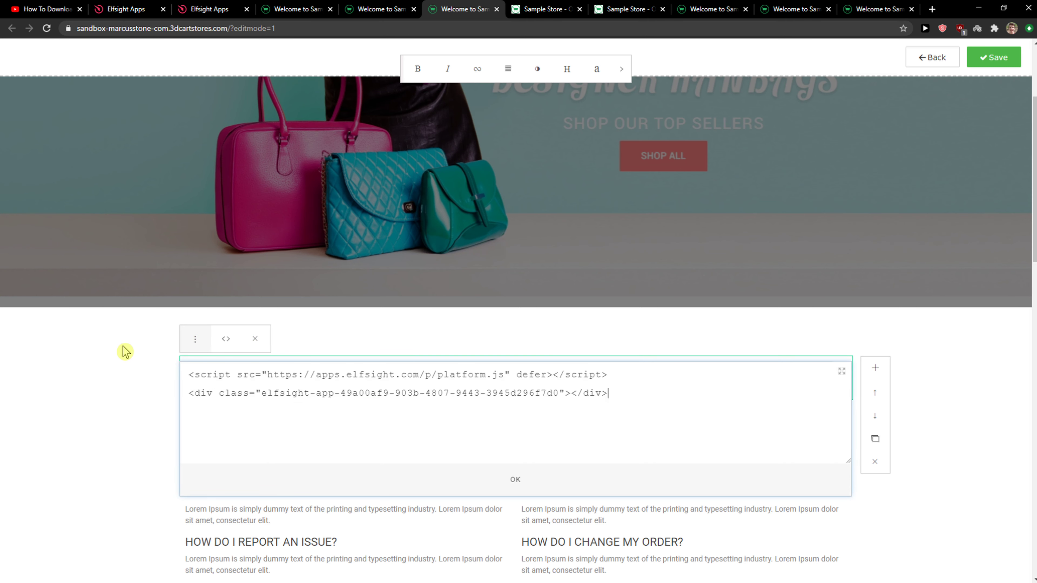
left_click(521, 489)
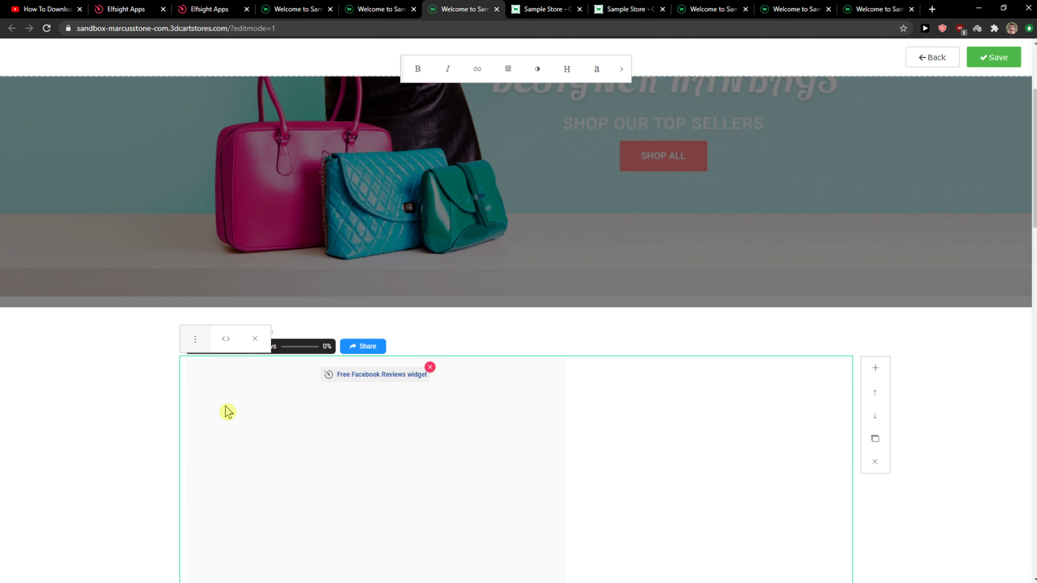
scroll(1030, 197, "down", 7)
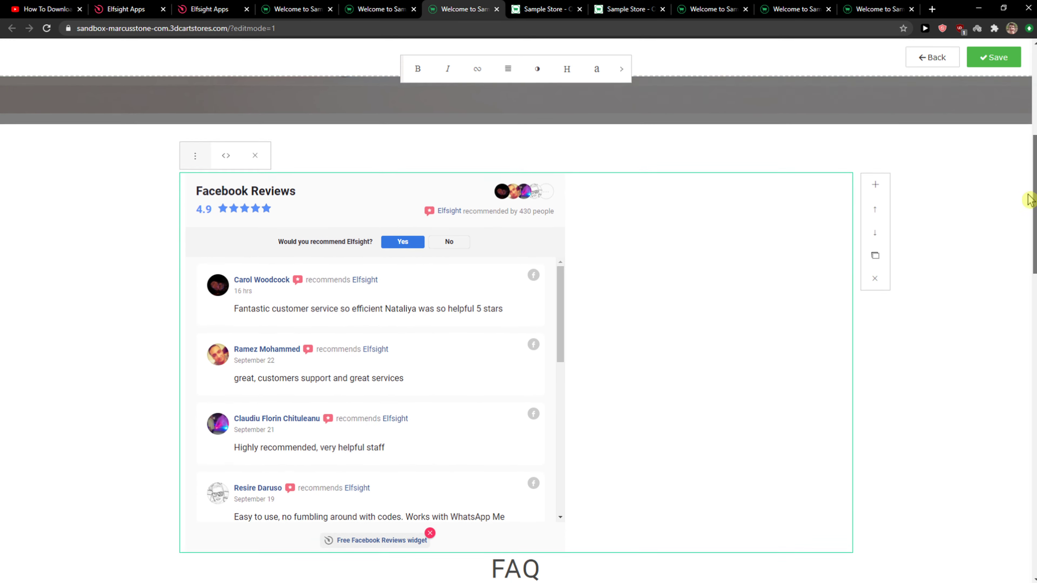
scroll(1030, 197, "up", 2)
scroll(1032, 184, "up", 1)
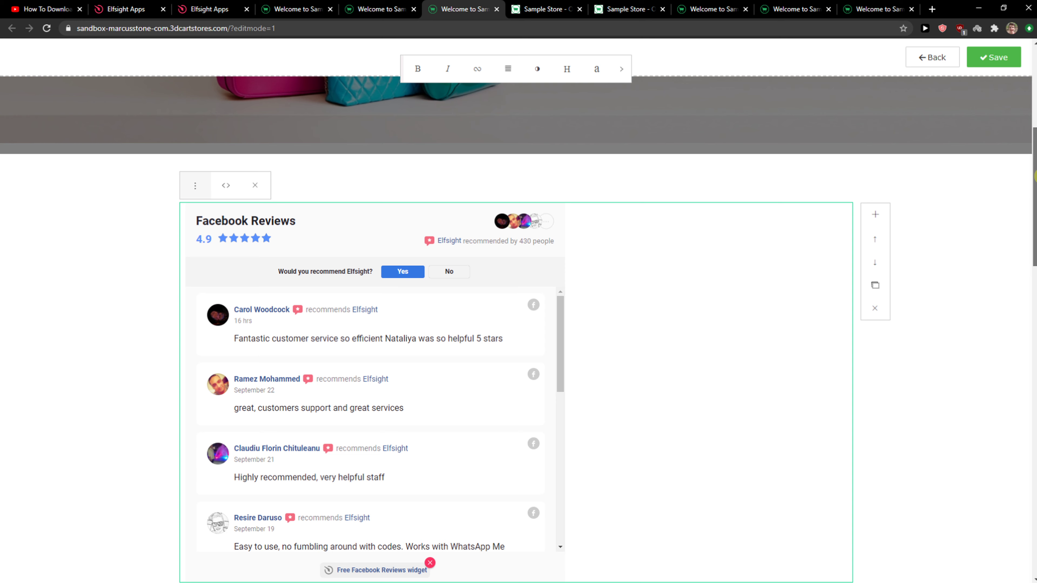
scroll(1033, 182, "down", 1)
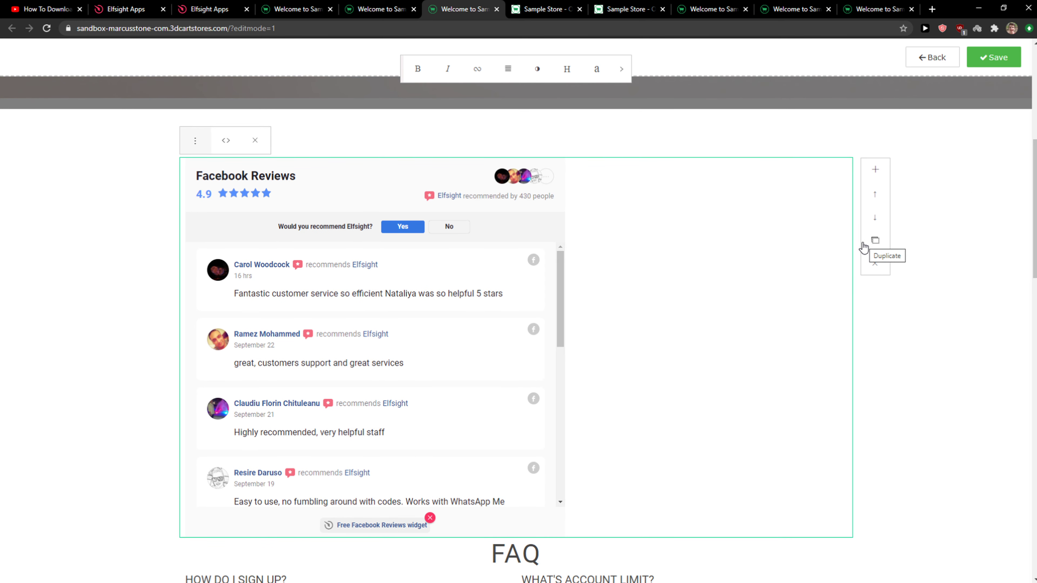
scroll(1034, 223, "down", 1)
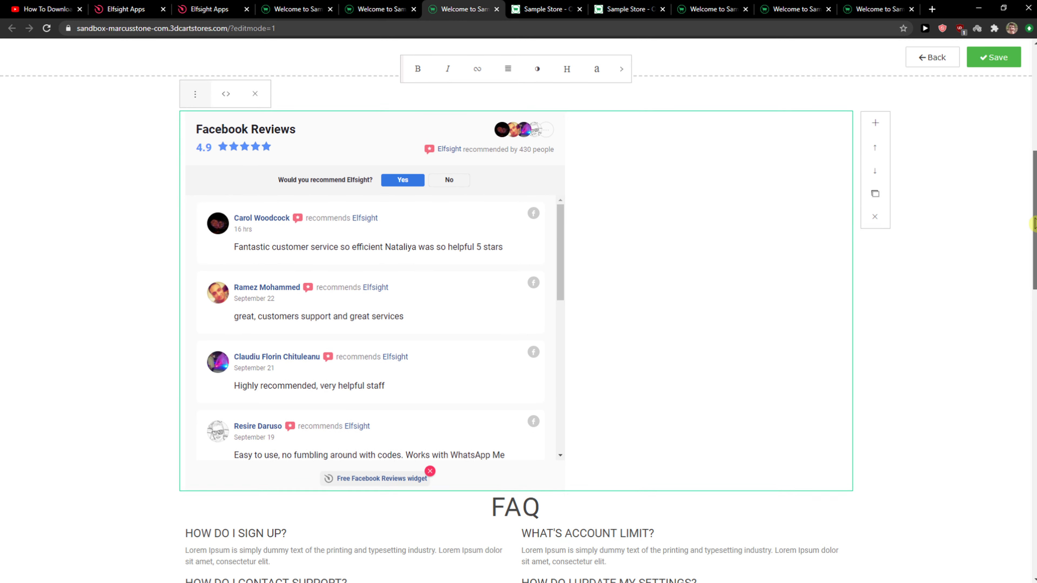
scroll(1033, 224, "down", 2)
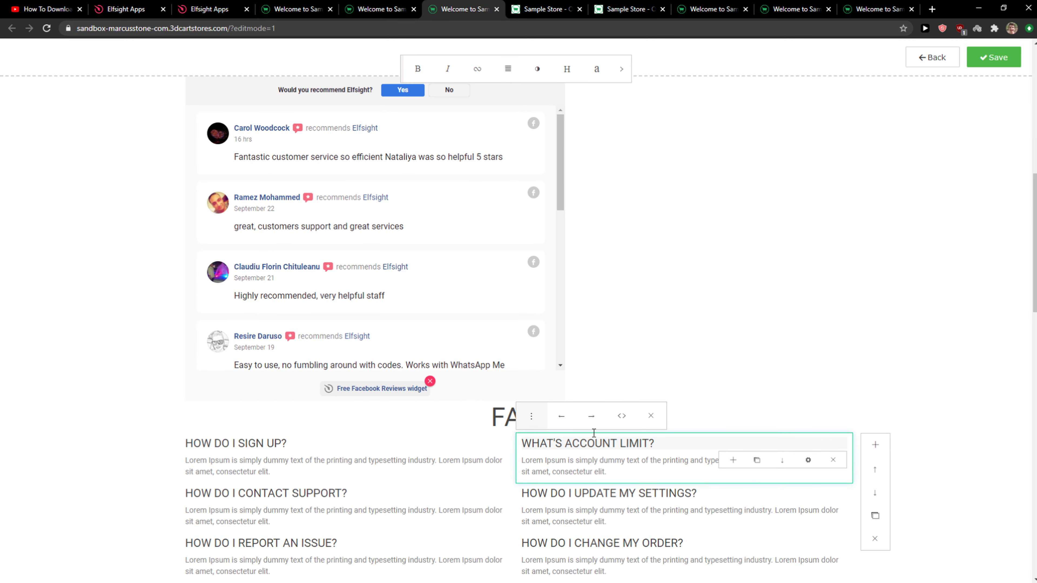
left_click(808, 462)
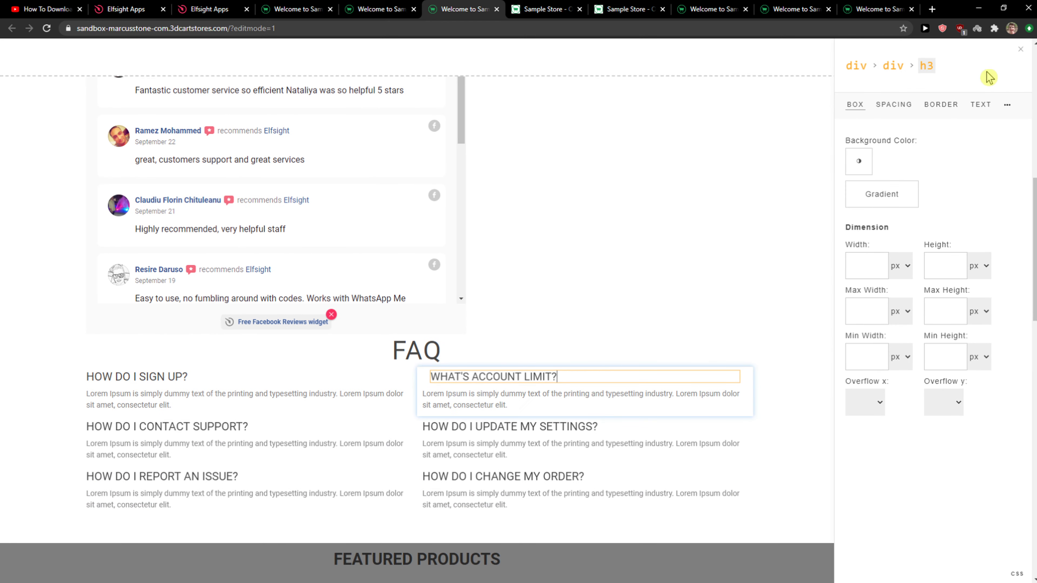
left_click(1020, 49)
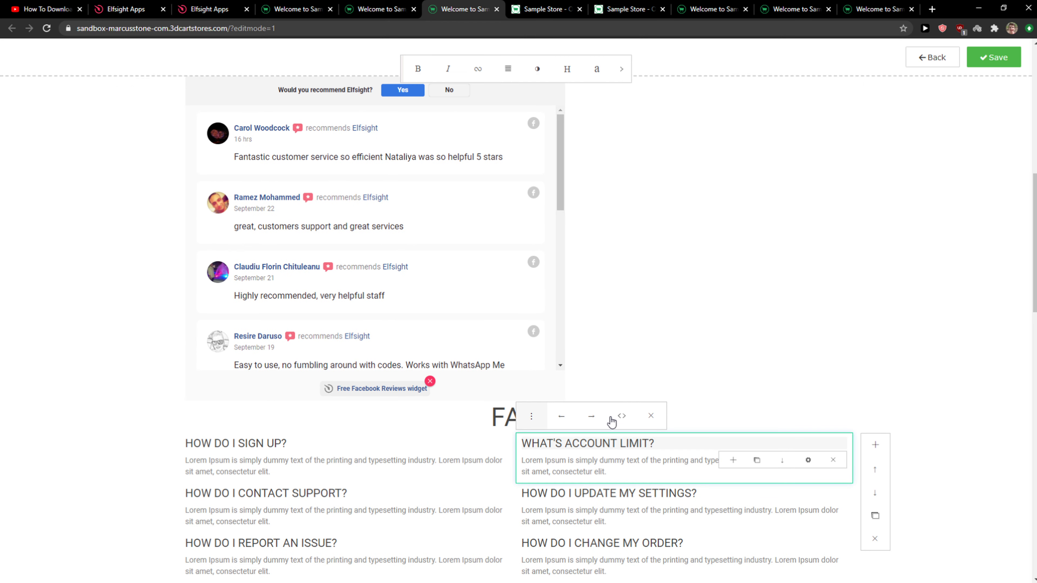
Delete the FAQ entries about the account limit, updating settings and changing an order
scroll(654, 470, "down", 1)
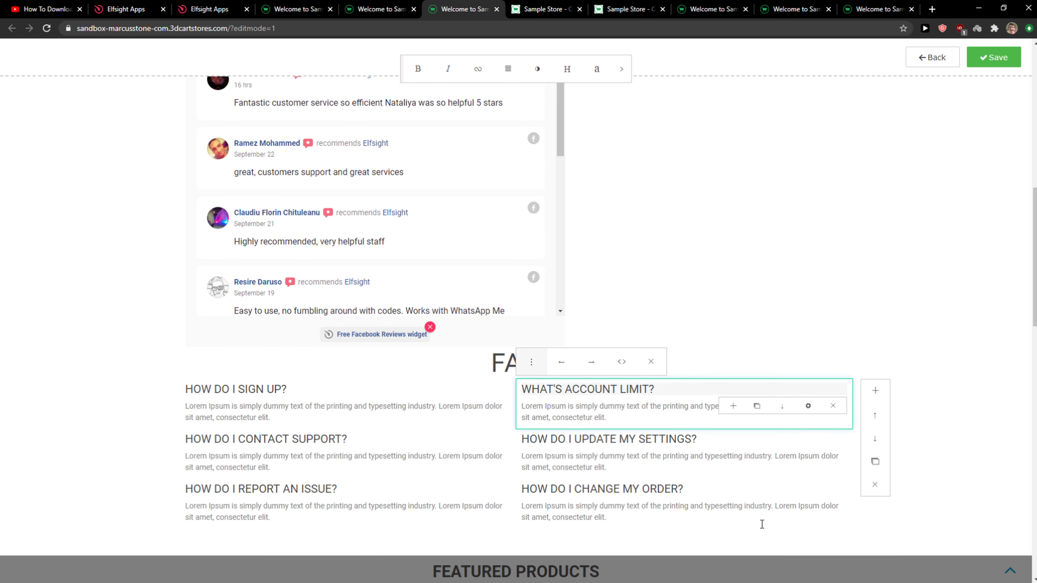
left_click_drag(761, 523, 511, 434)
key("BackSpace")
left_click_drag(626, 475, 530, 426)
key("BackSpace")
left_click_drag(627, 427, 523, 386)
key("BackSpace")
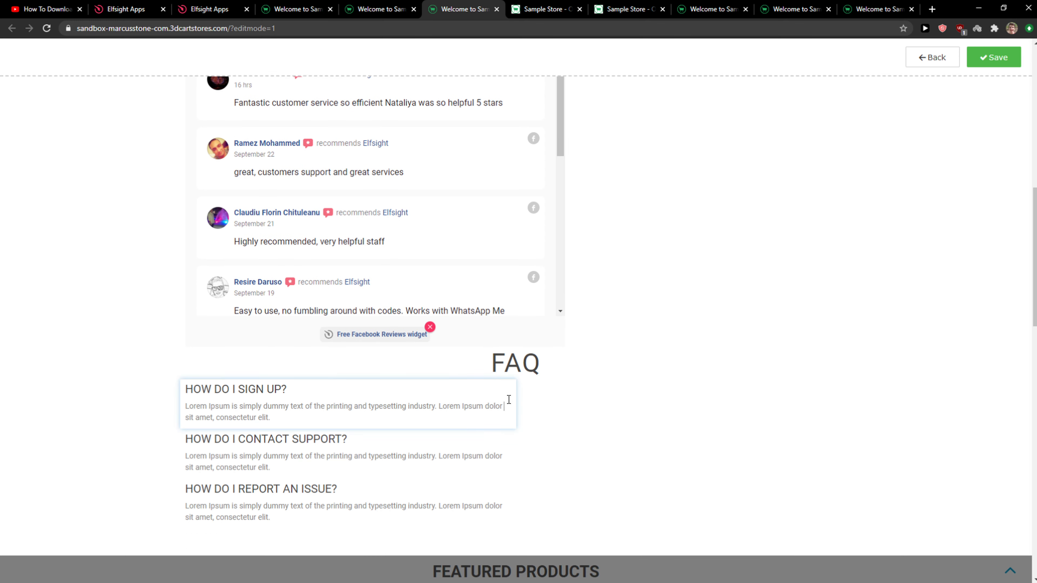
Replace the HTML of the emptied column beside "How do I sign up?" with the Elfsight widget embed code
left_click(518, 432)
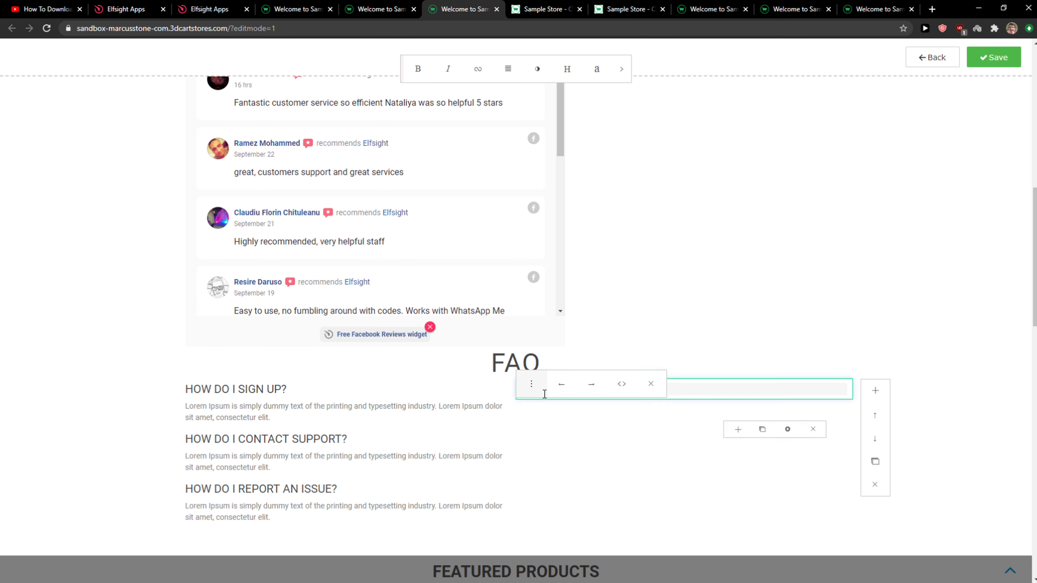
left_click(619, 365)
left_click_drag(608, 409, 140, 409)
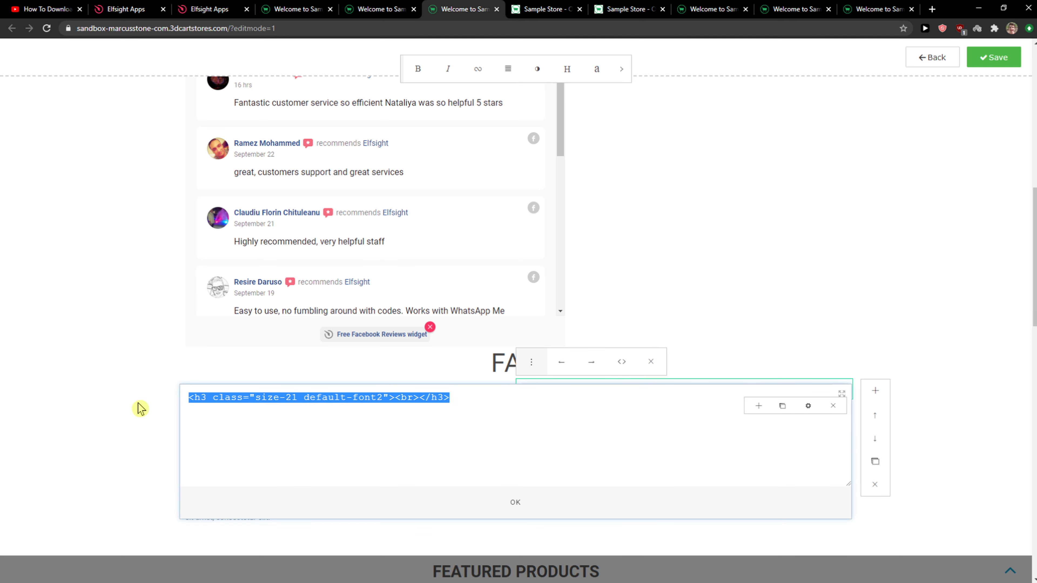
key("ctrl+v")
left_click(492, 509)
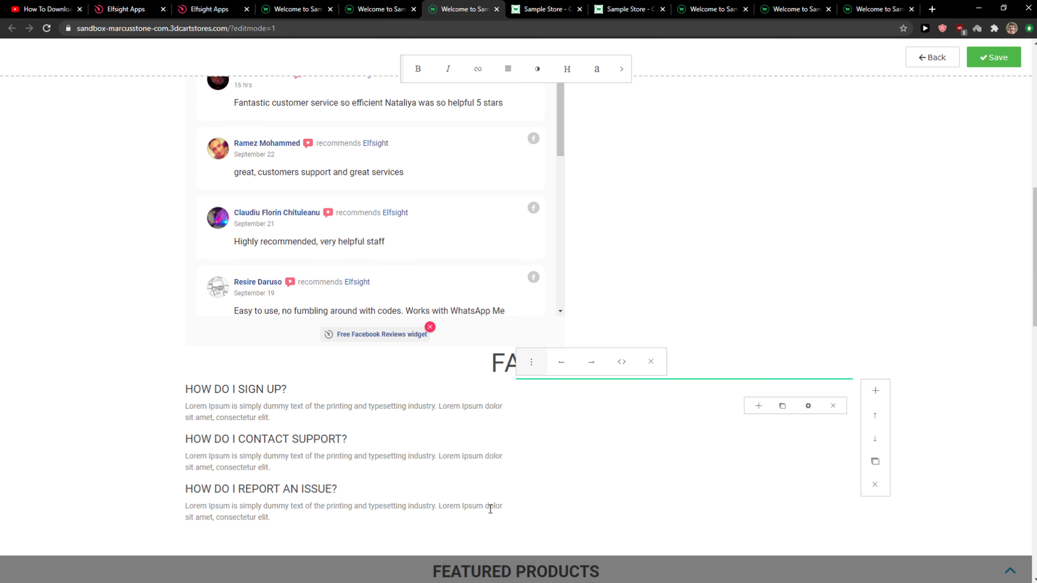
scroll(481, 454, "down", 2)
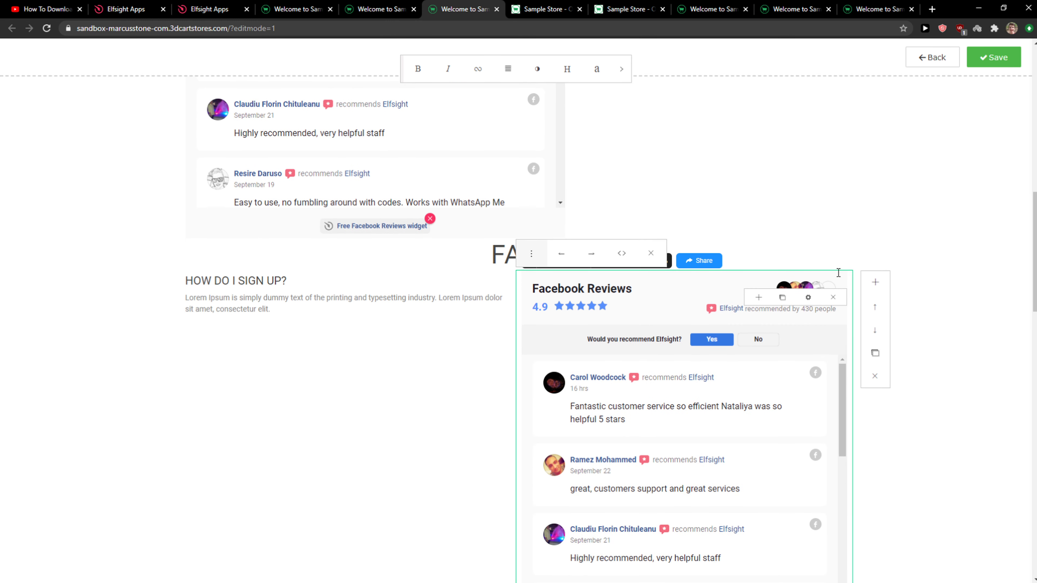
left_click_drag(1034, 285, 1033, 204)
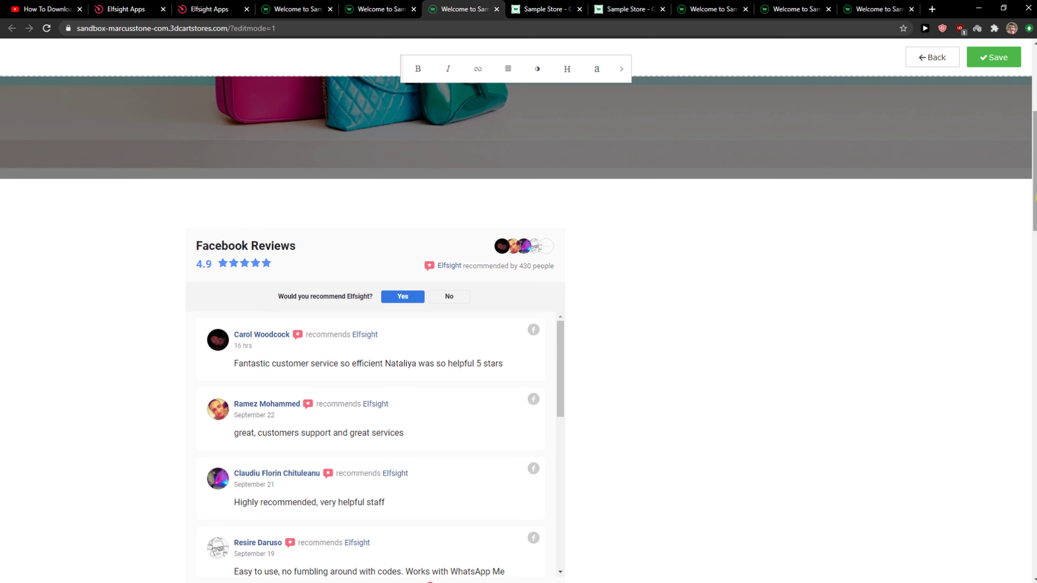
scroll(1002, 294, "down", 10)
scroll(1018, 250, "up", 4)
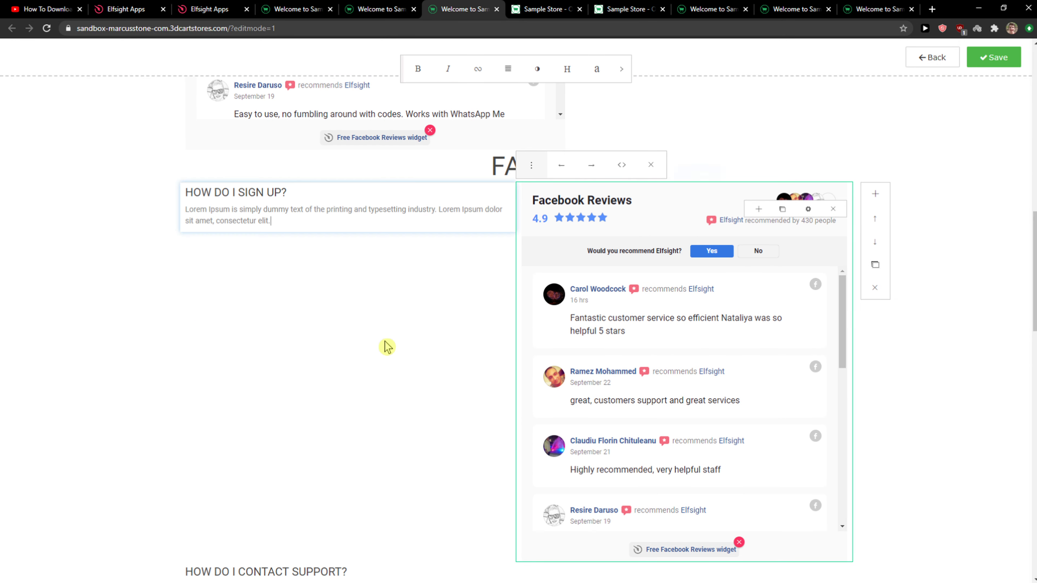
Delete the remaining FAQ entries about signing up, contacting support and reporting an issue
key("ctrl+a")
key("BackSpace")
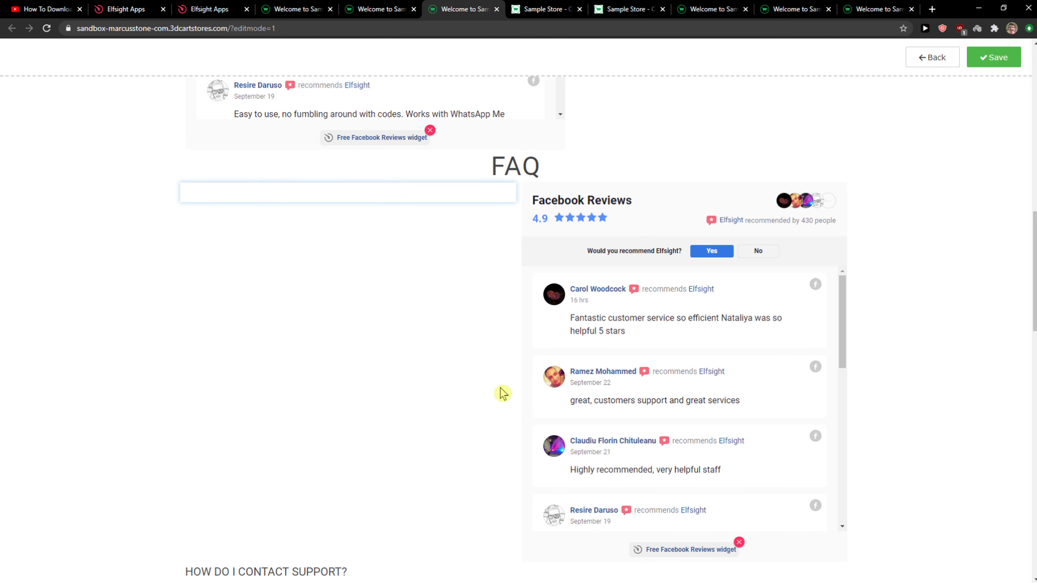
scroll(503, 393, "down", 3)
left_click(354, 506)
left_click_drag(353, 507, 155, 404)
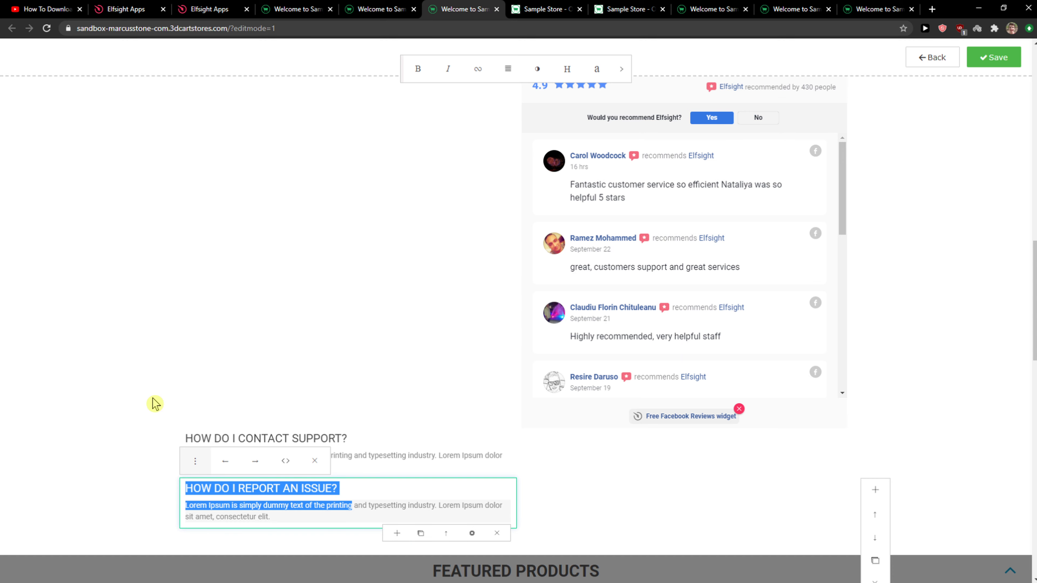
key("BackSpace")
key("ctrl+a")
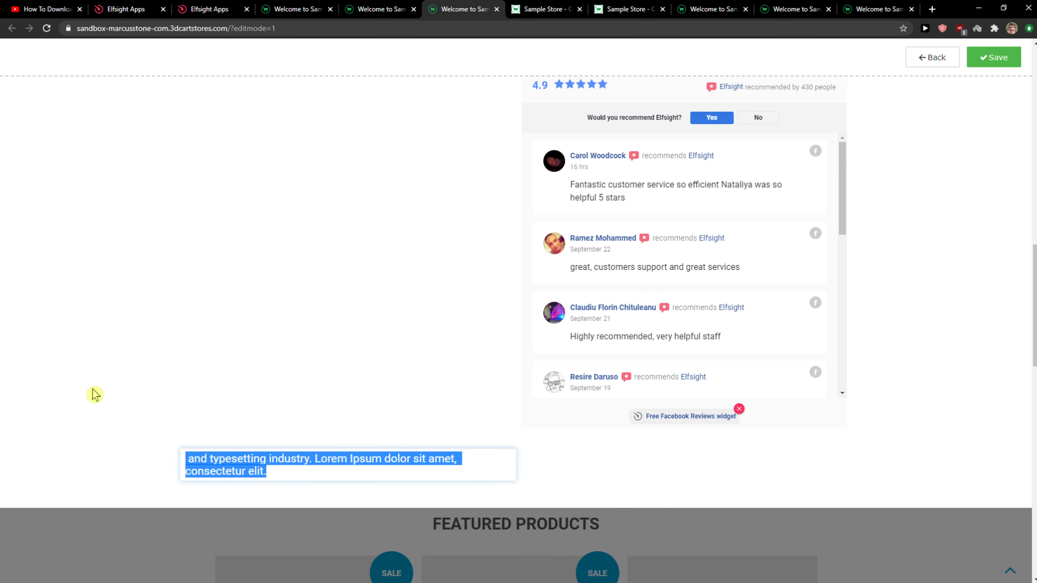
key("BackSpace")
scroll(545, 327, "up", 4)
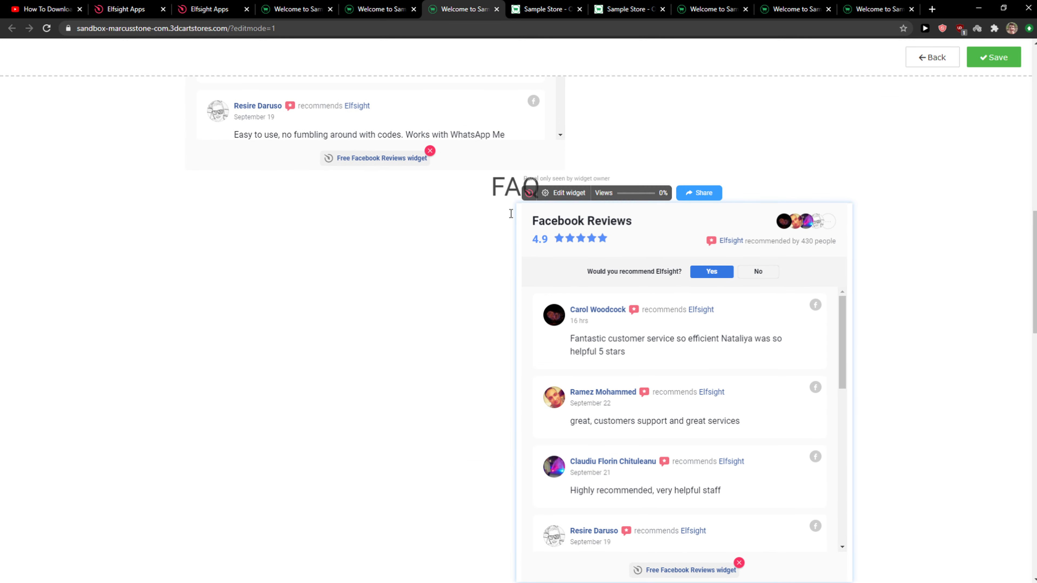
Delete the block under the FAQ heading that holds the second Facebook Reviews widget
left_click(583, 180)
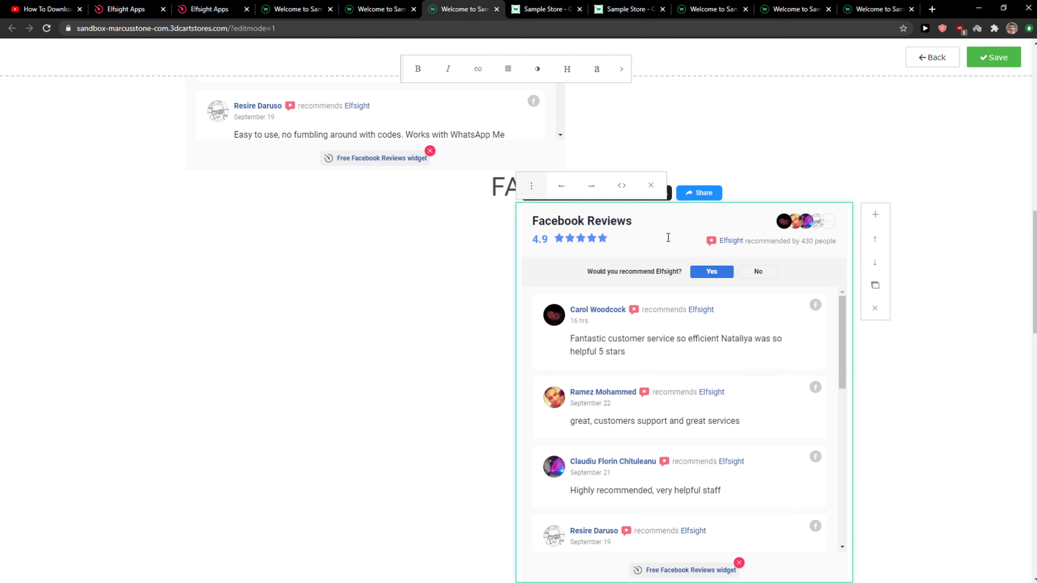
left_click(659, 192)
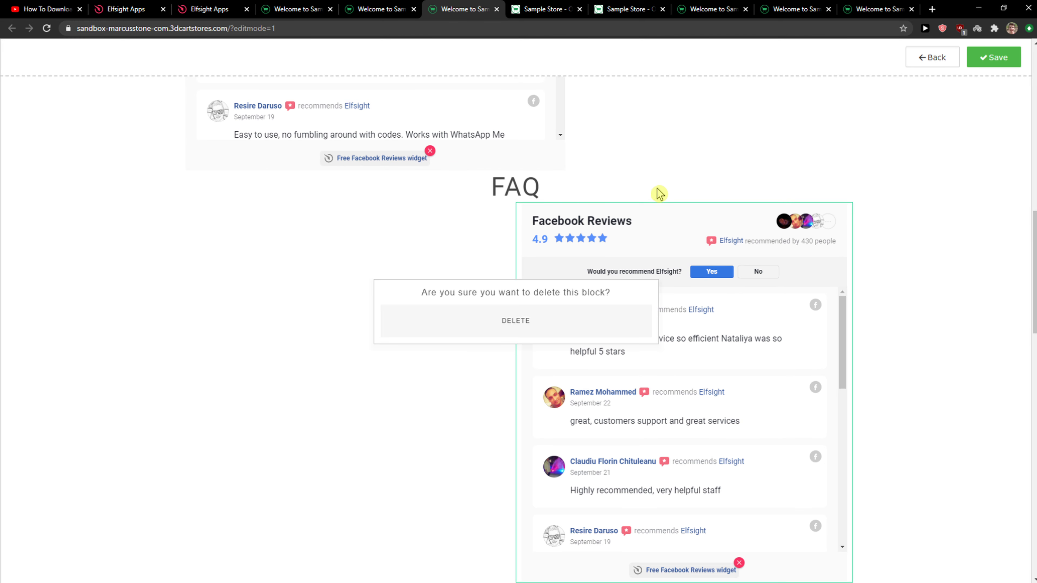
left_click(561, 322)
View the HTML code of the remaining Facebook Reviews block
scroll(546, 310, "up", 8)
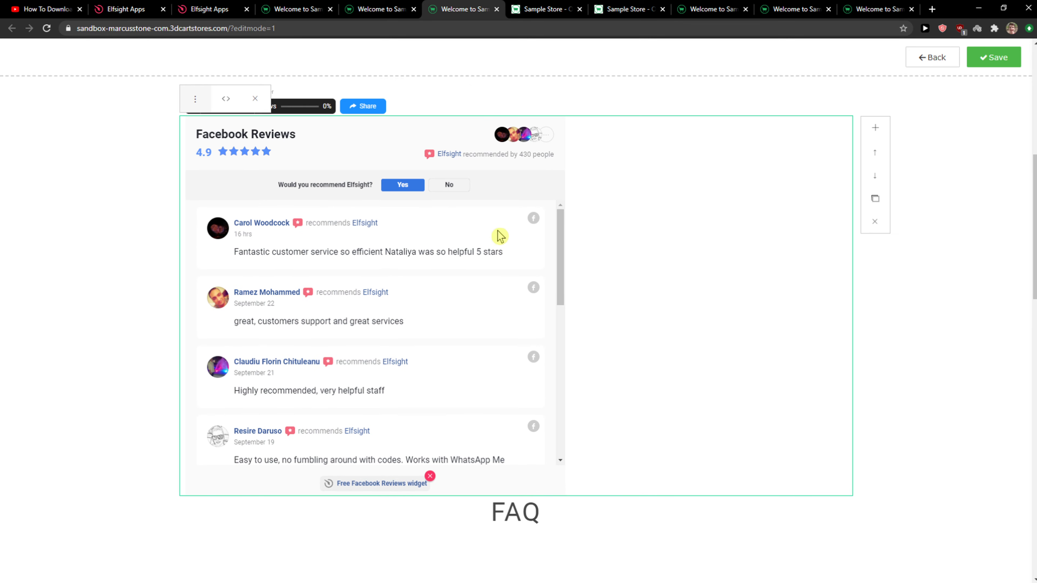
scroll(500, 236, "up", 3)
left_click(227, 208)
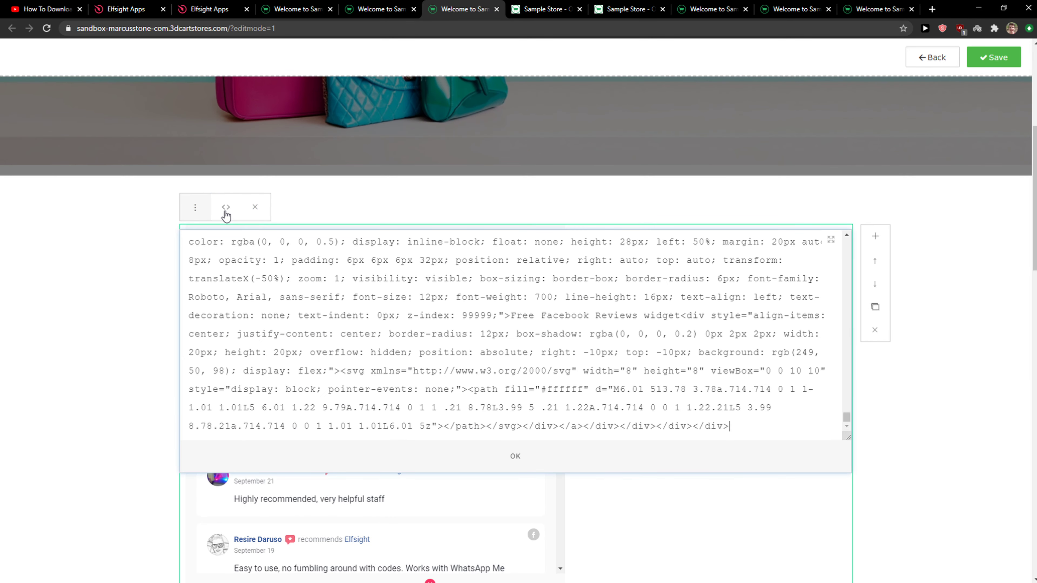
left_click(515, 456)
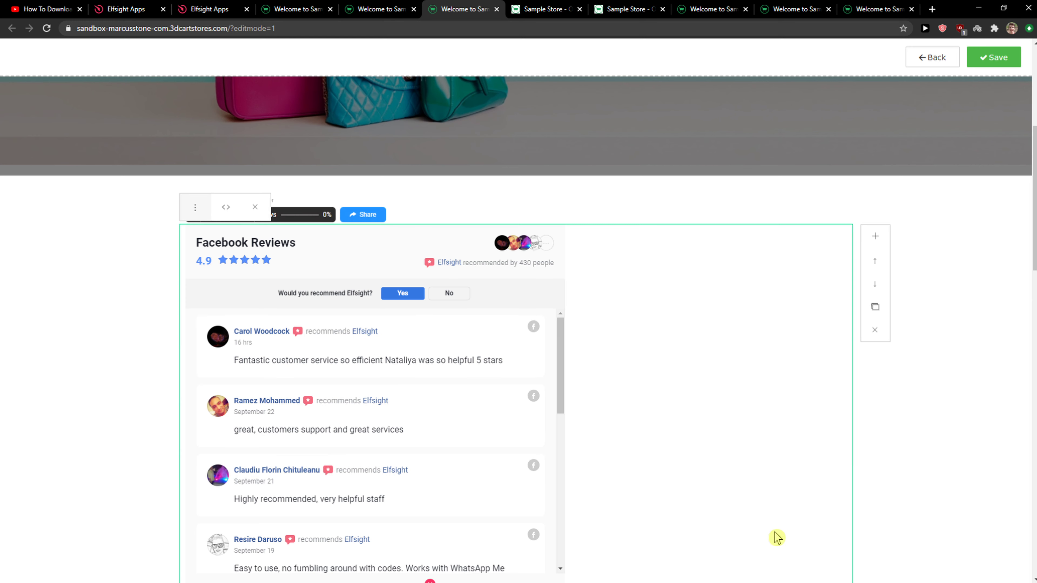
Add the Photos block "Creative Things We've Done" with three captioned images below the Facebook Reviews widget
left_click(876, 237)
left_click(806, 388)
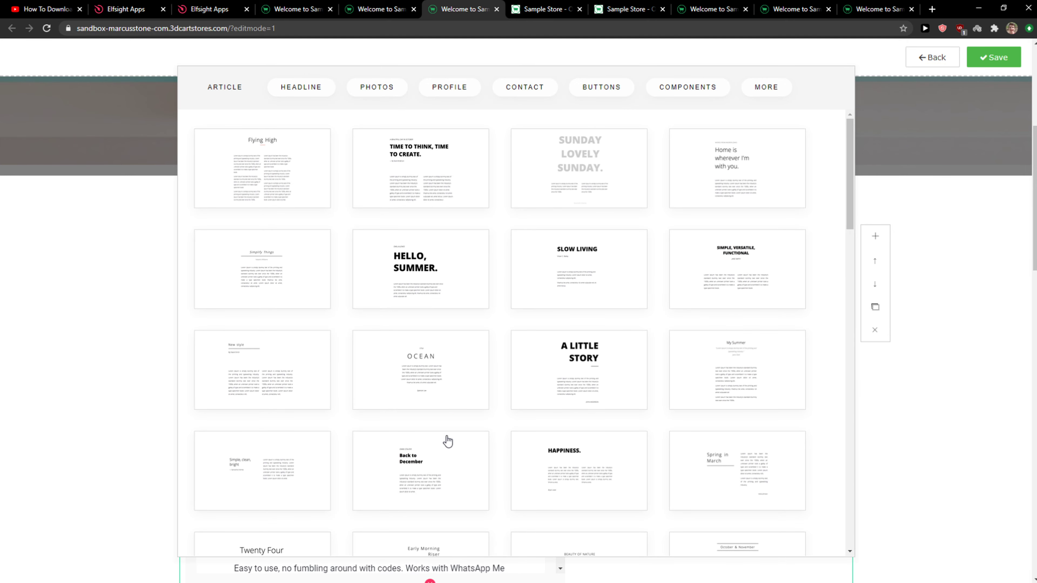
scroll(448, 440, "down", 6)
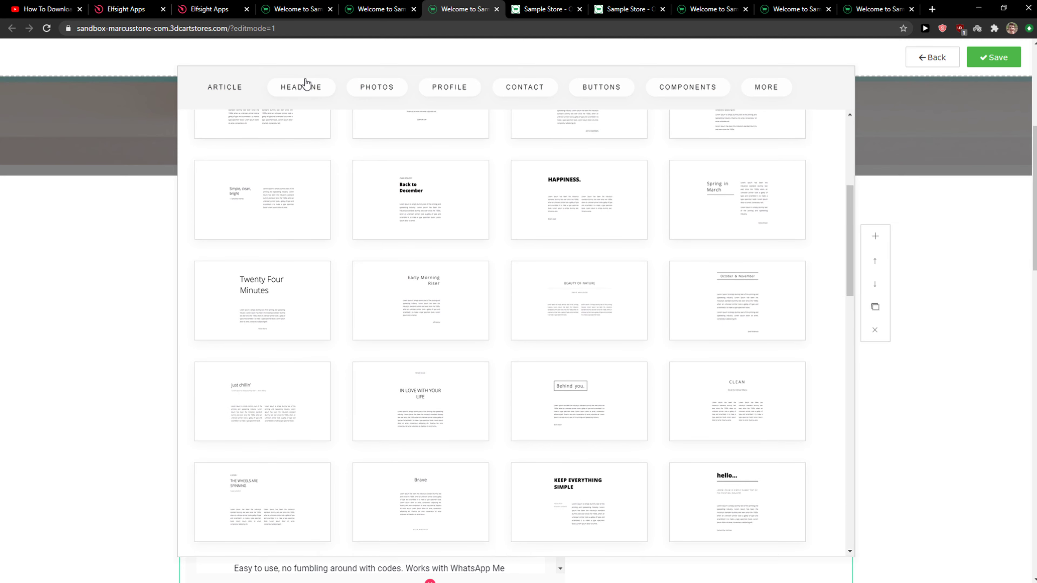
left_click(306, 85)
left_click(396, 99)
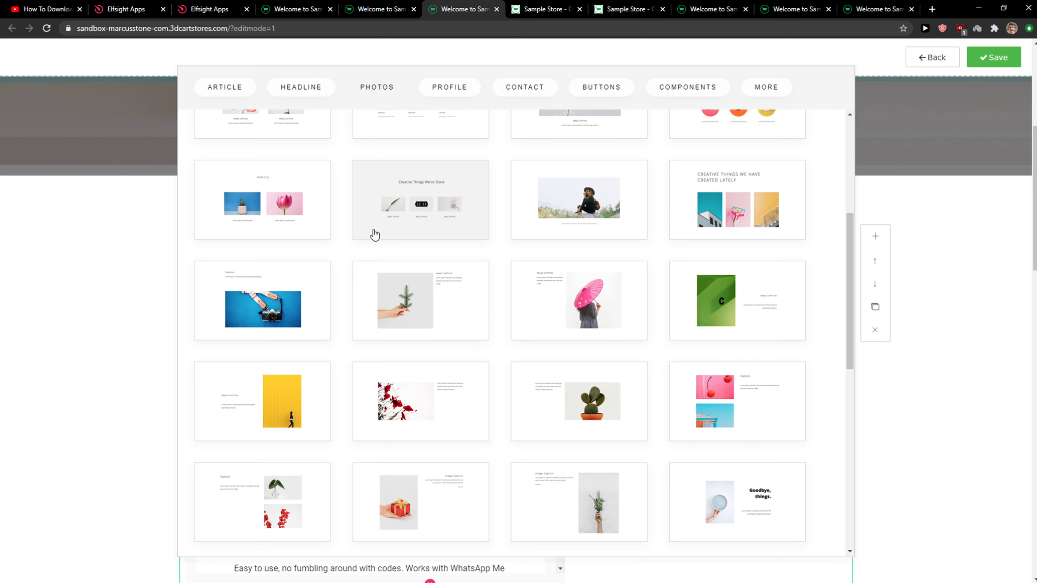
left_click(411, 228)
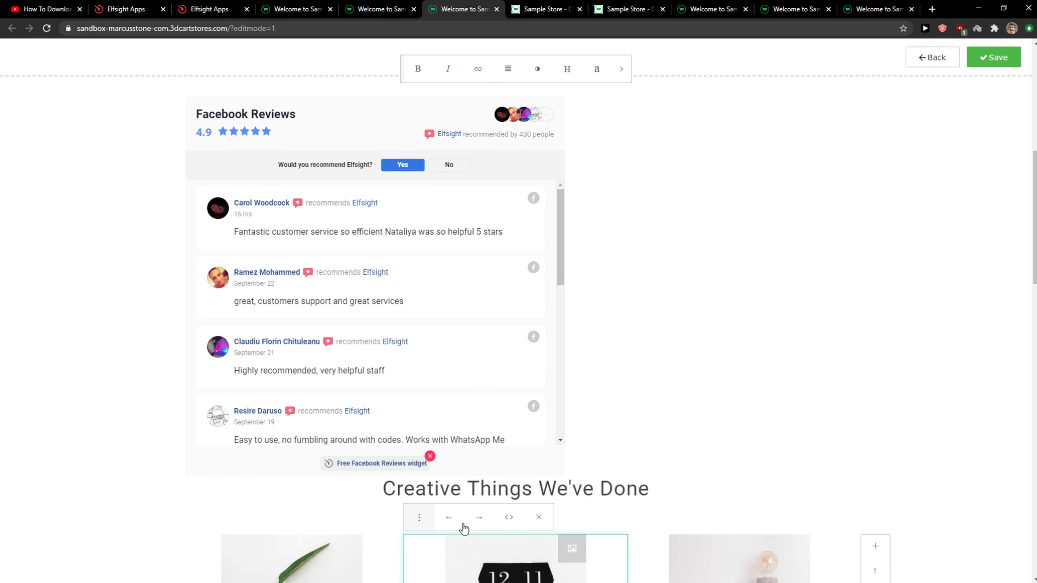
Replace the HTML of the middle image column under "Creative Things We've Done" with the Elfsight widget embed code
left_click(515, 519)
left_click_drag(304, 312, 202, 264)
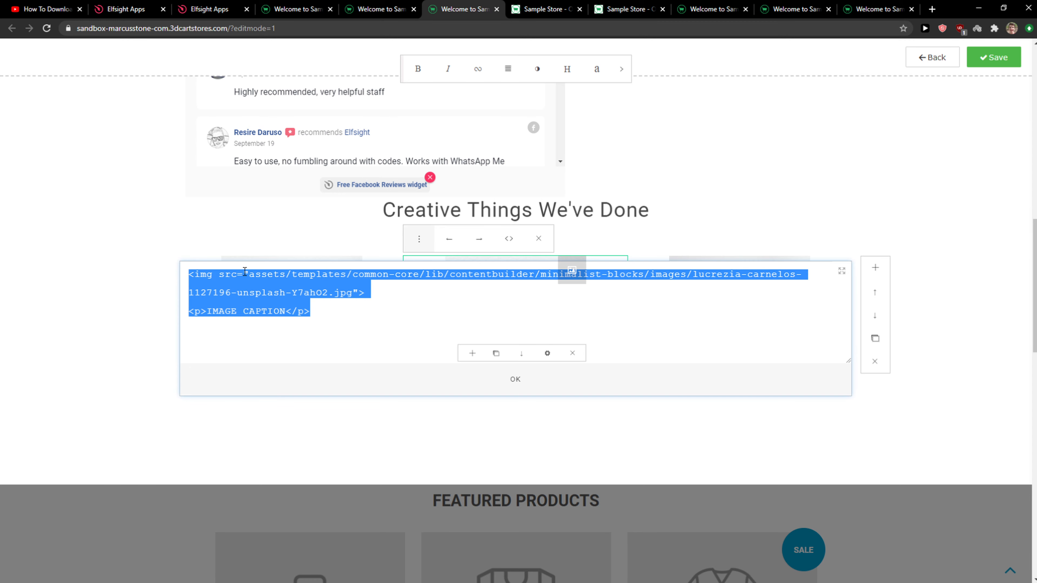
key("ctrl+v")
left_click(537, 375)
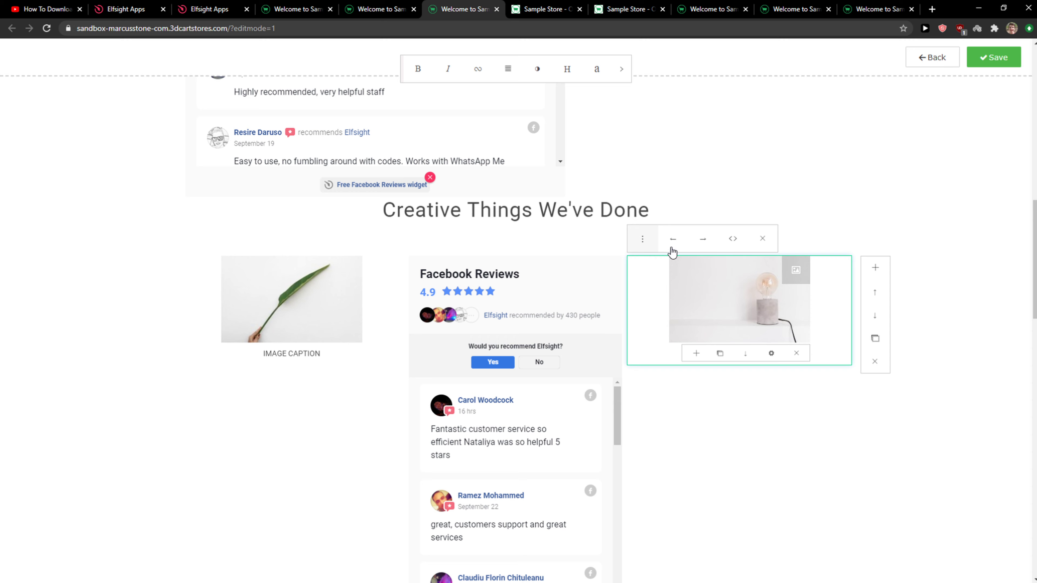
Try moving the lamp image column past the widget and back, and look at the widget column's extra options
left_click(676, 245)
left_click(486, 240)
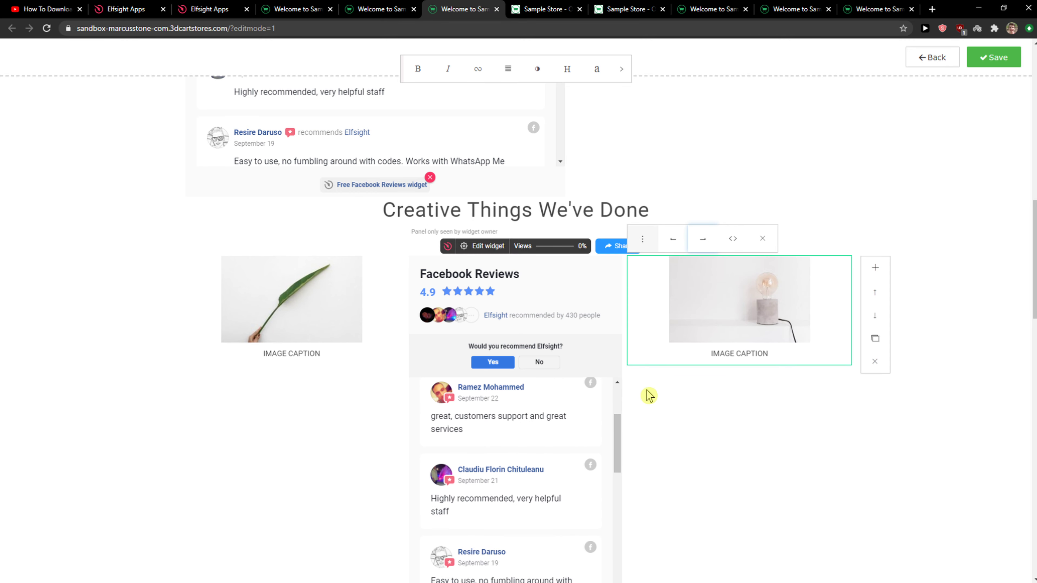
left_click(624, 378)
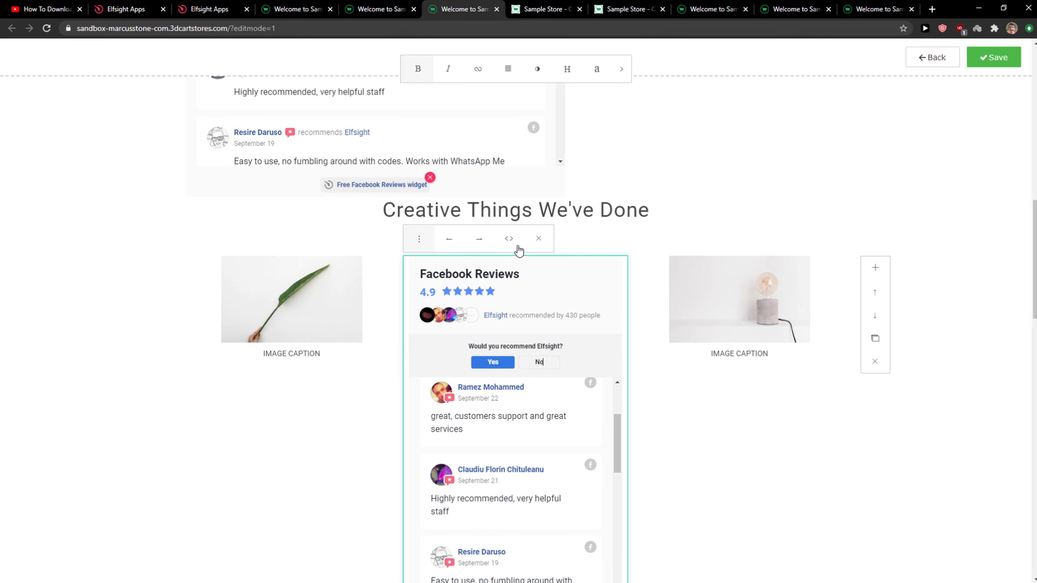
left_click(418, 243)
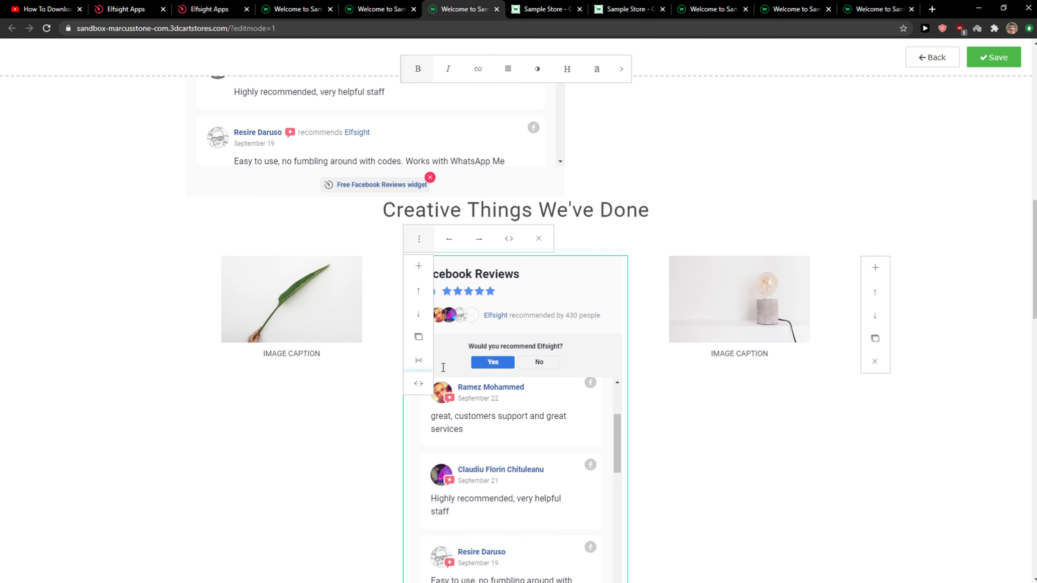
left_click(780, 403)
left_click(593, 424)
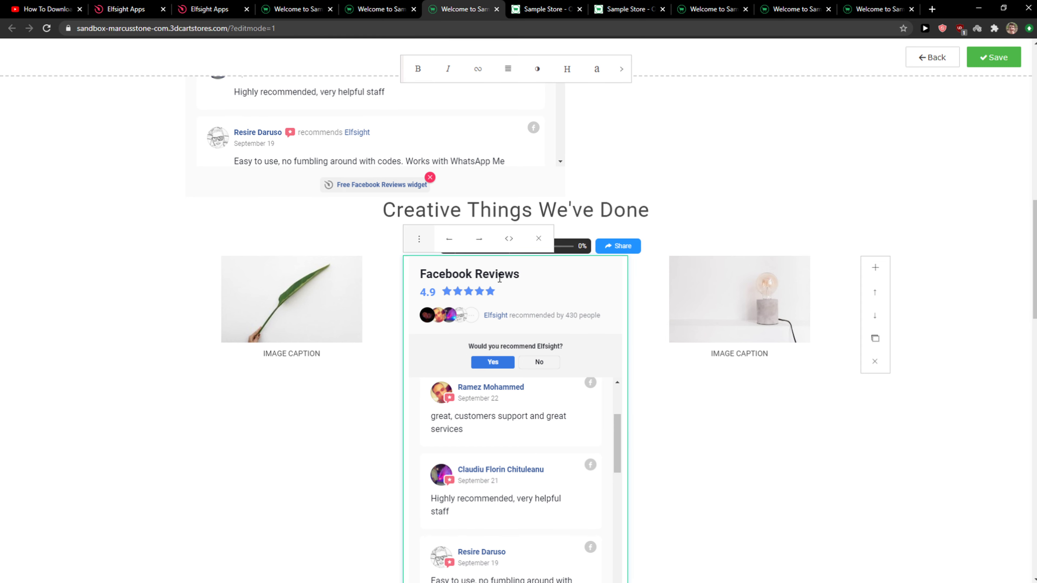
Start deleting the three-column row that holds the two images and the Facebook Reviews widget
scroll(556, 423, "down", 5)
scroll(706, 491, "down", 2)
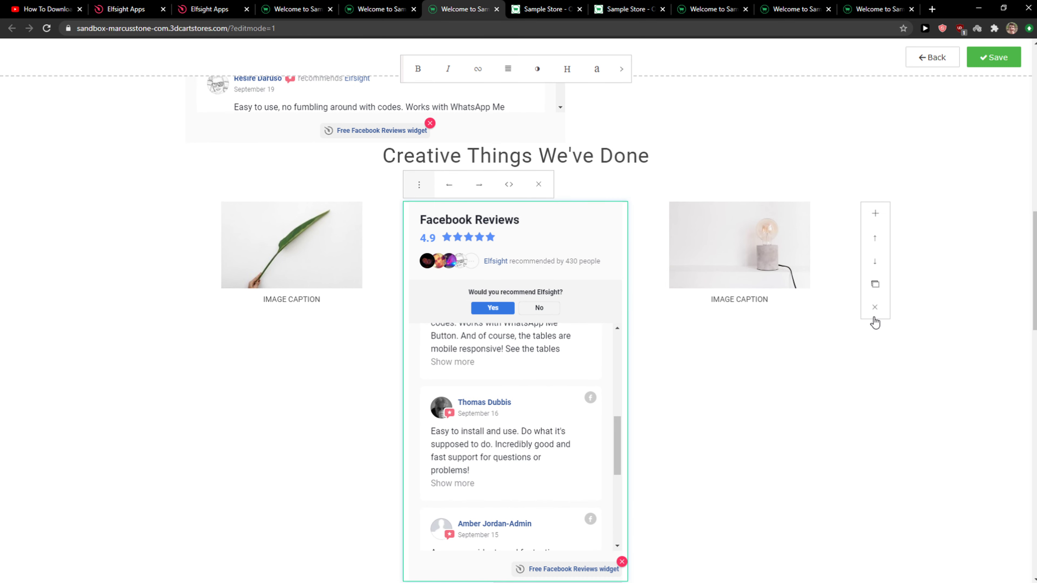
left_click(874, 307)
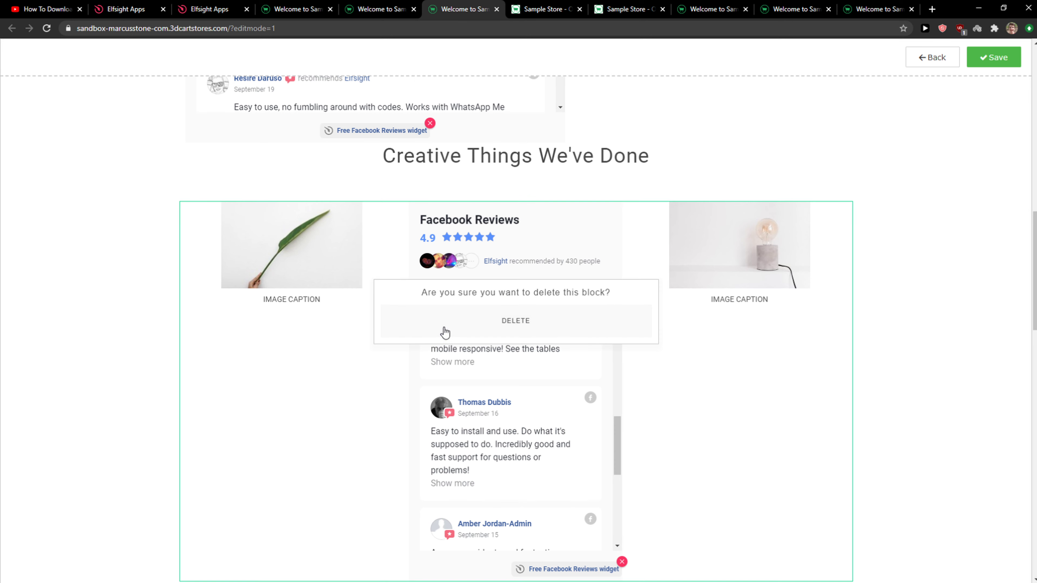